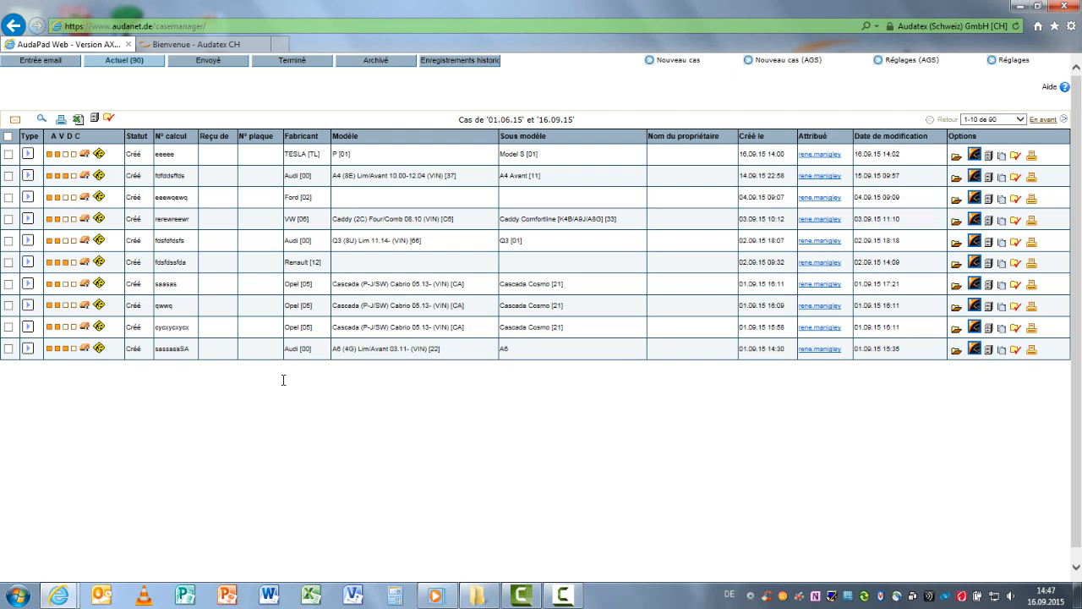
# Open the Audatex homepage, log in with the prefilled account and bring up the Claims work list
pyautogui.click(196, 46)
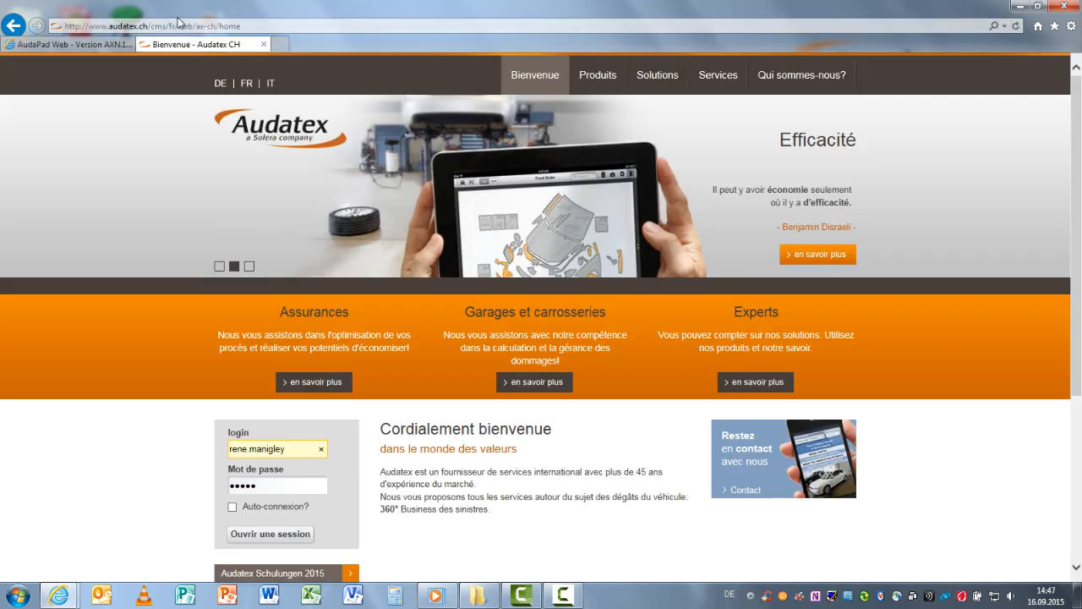
pyautogui.click(178, 28)
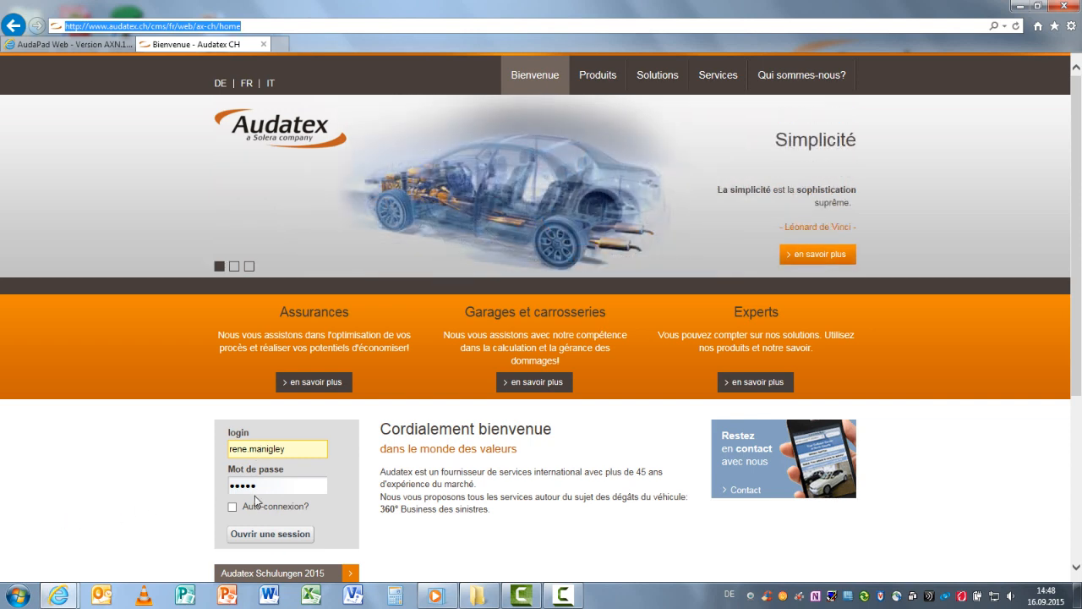
pyautogui.click(269, 535)
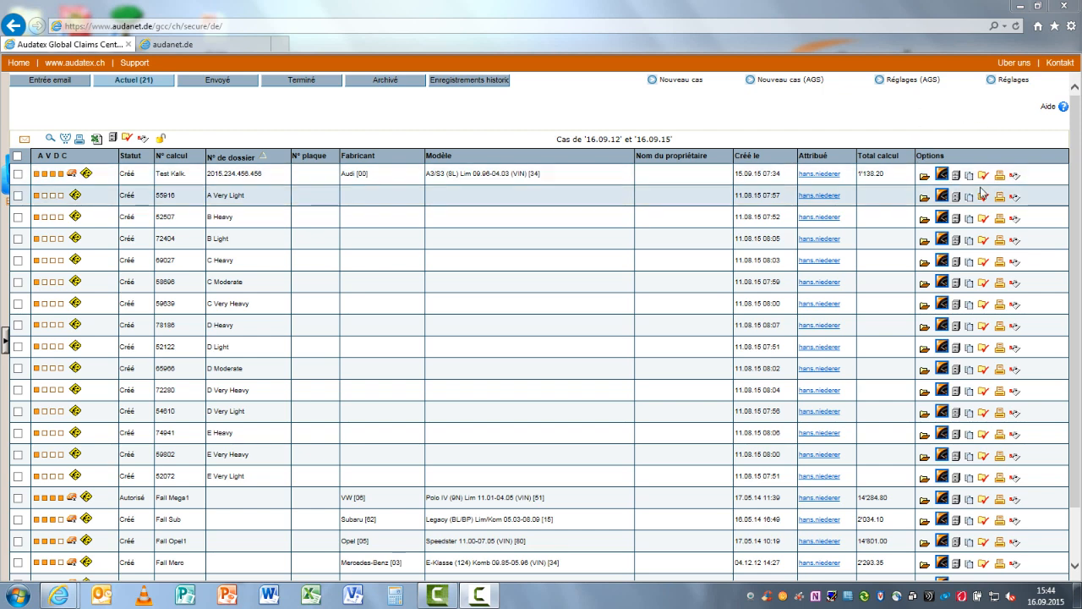
pyautogui.click(239, 46)
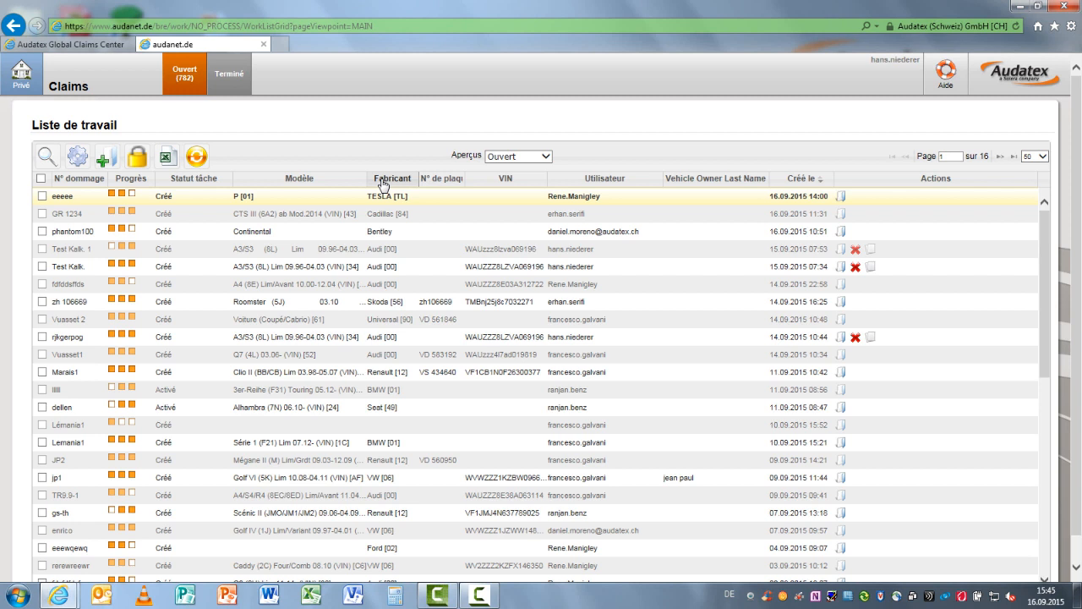
# Move the Fabricant column behind the VIN column and back again, and check the available Aperçus options
pyautogui.moveTo(382, 185); pyautogui.dragTo(478, 194)
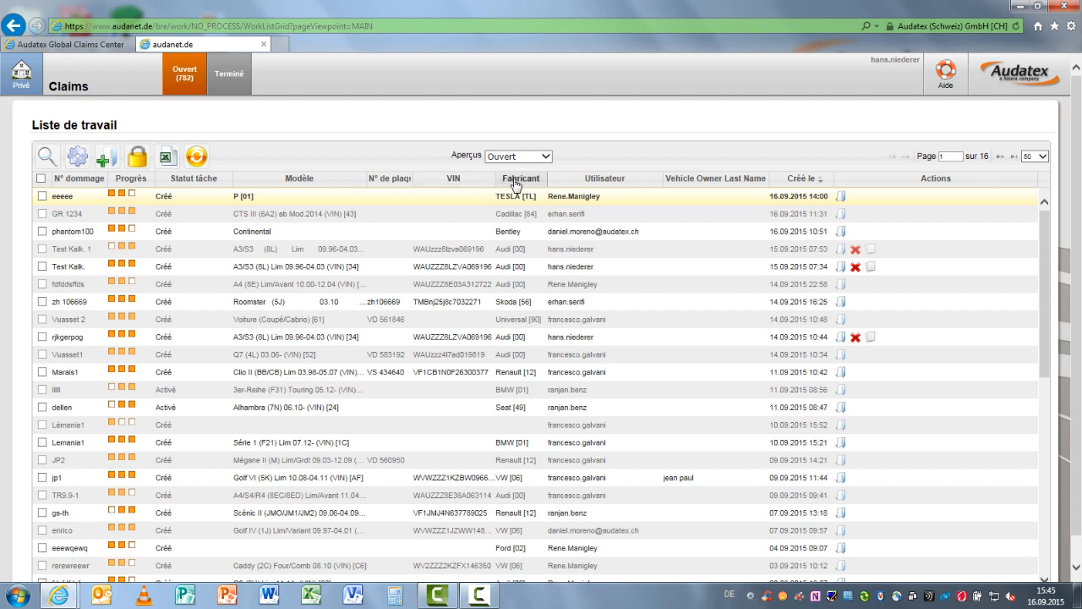
pyautogui.moveTo(516, 185); pyautogui.dragTo(389, 175)
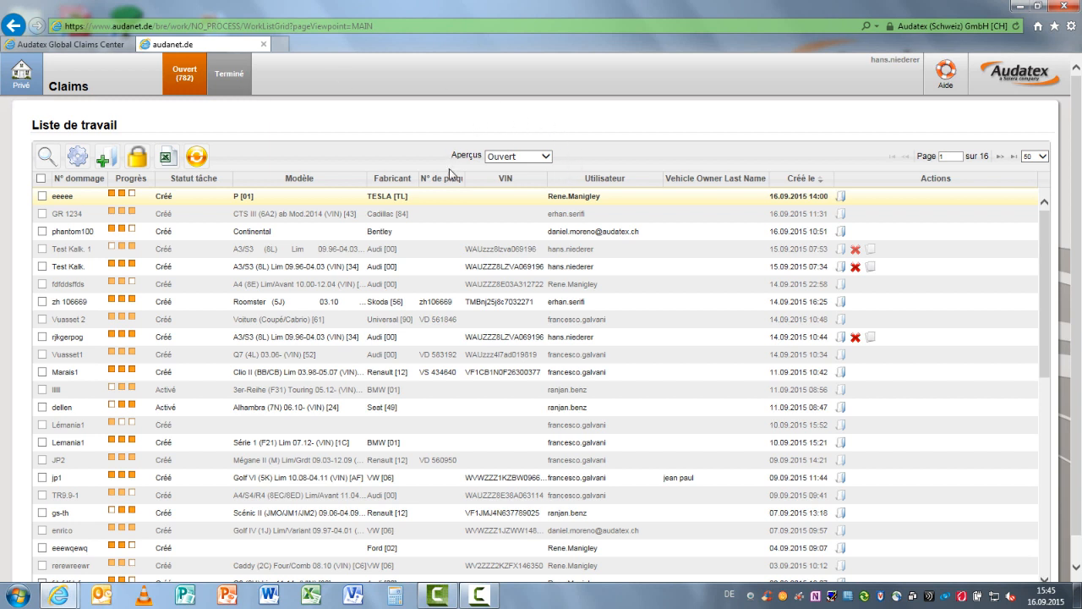
pyautogui.click(547, 158)
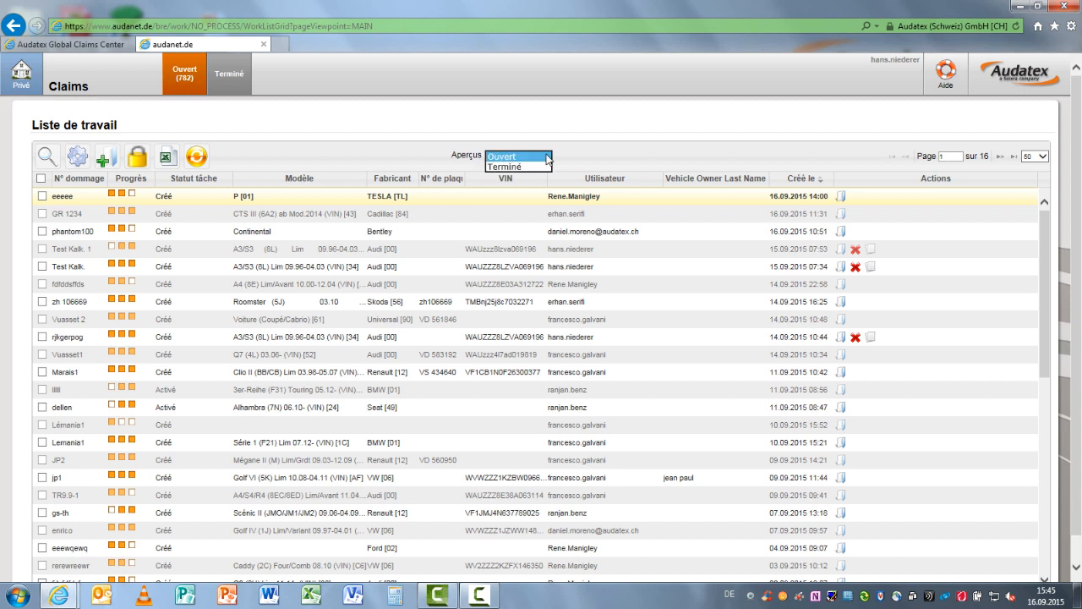
pyautogui.click(359, 126)
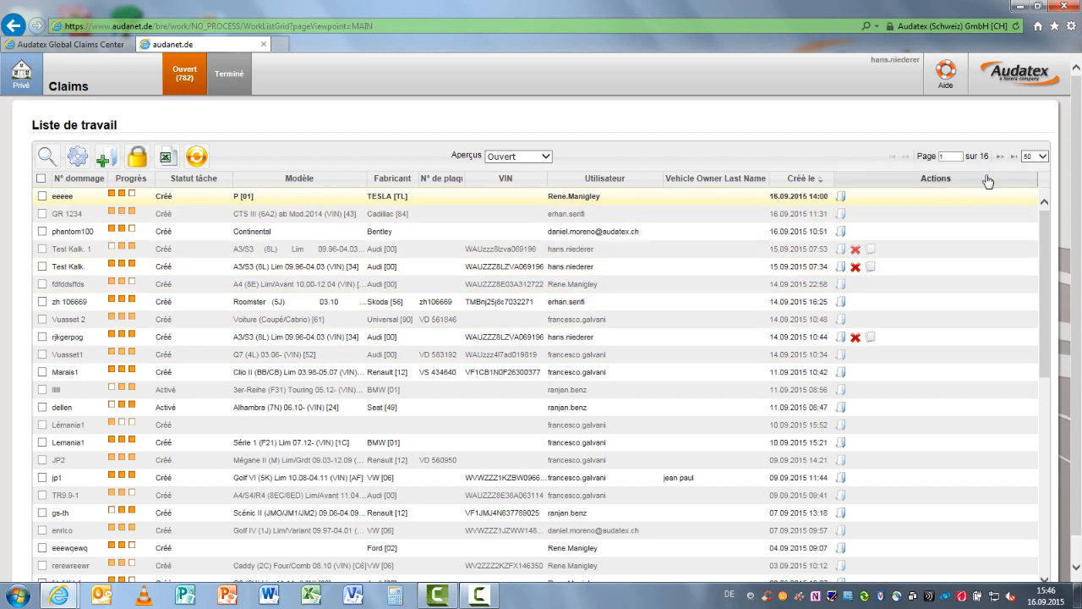
# Set the work list to show 250 claims per page and scroll back to its beginning
pyautogui.click(1045, 159)
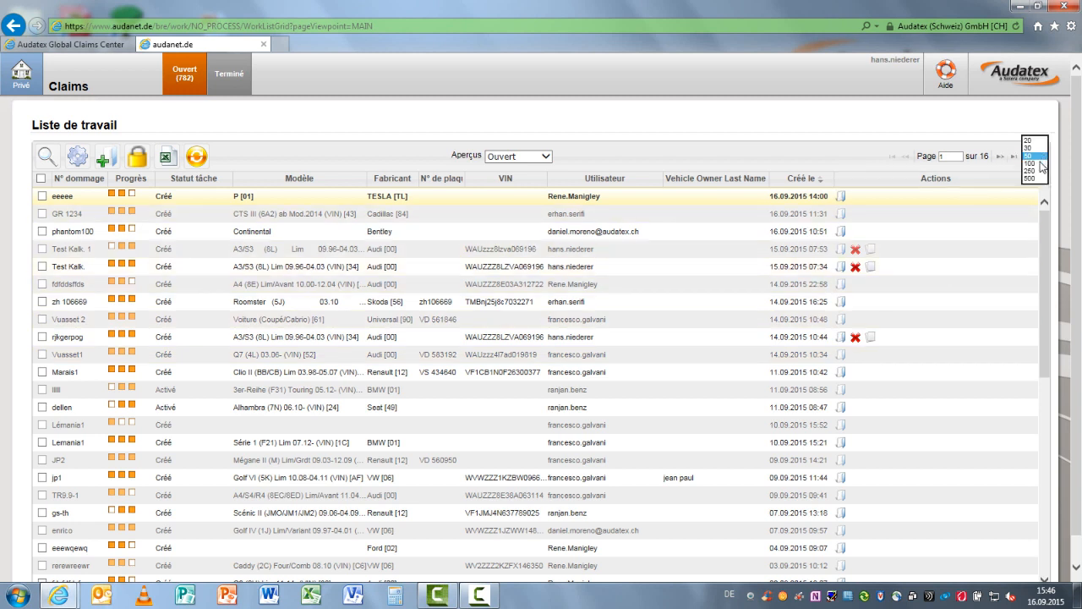
pyautogui.click(1031, 171)
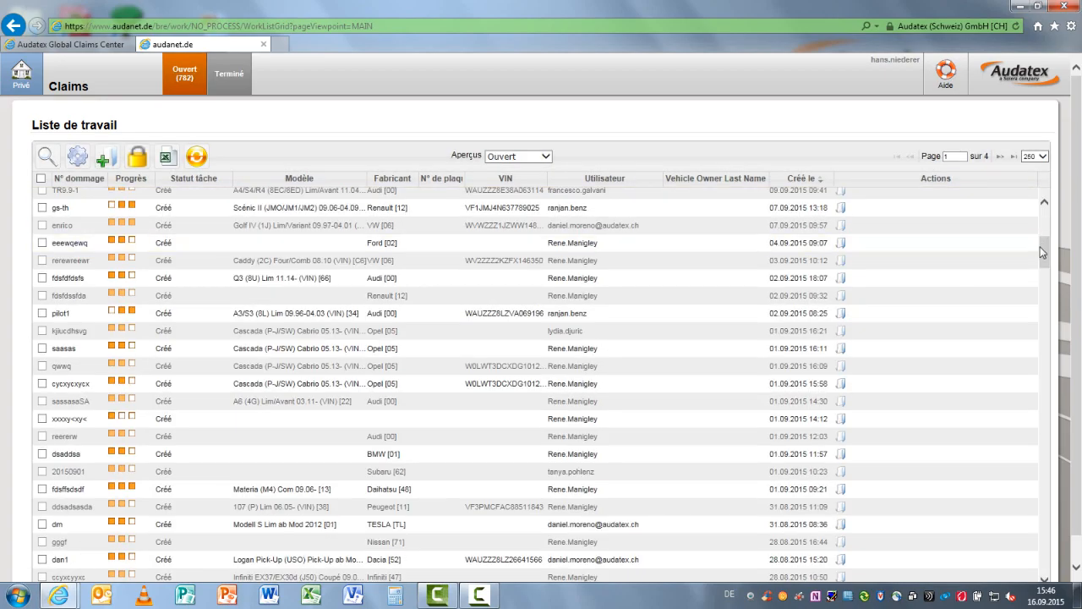
pyautogui.moveTo(1042, 250); pyautogui.dragTo(1042, 216)
pyautogui.click(1044, 157)
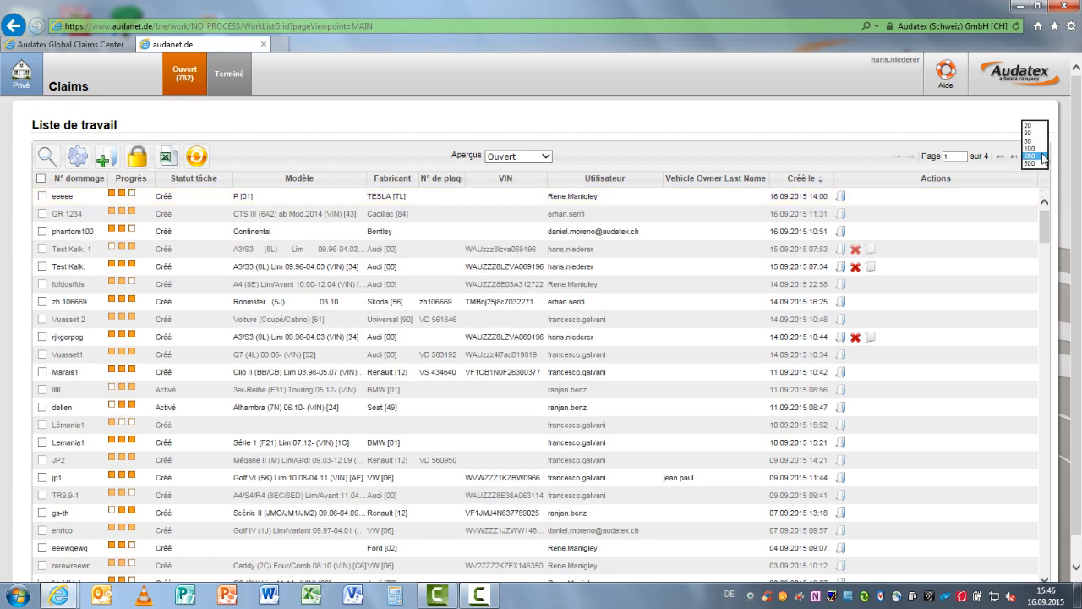
pyautogui.click(871, 161)
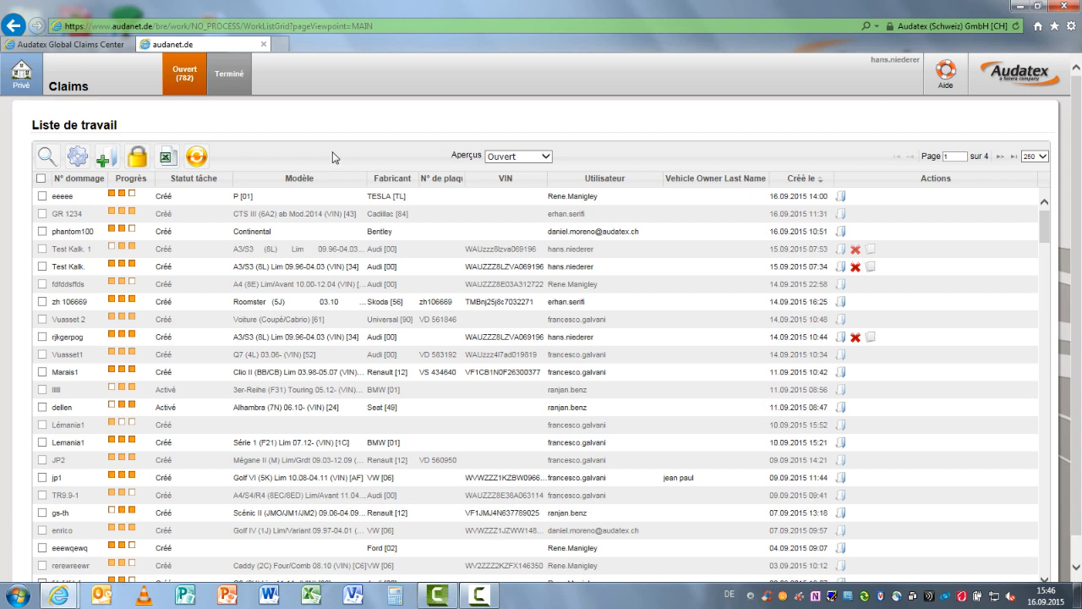
# Search the work list for N° dommage jp2 and clear the search to restore the full list
pyautogui.click(46, 158)
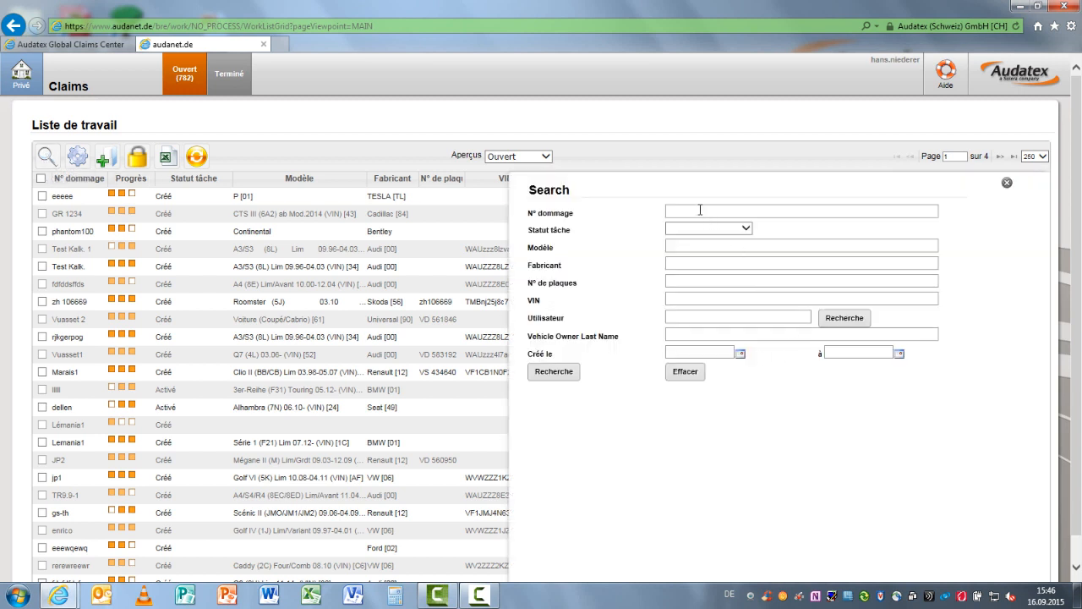
pyautogui.click(700, 209)
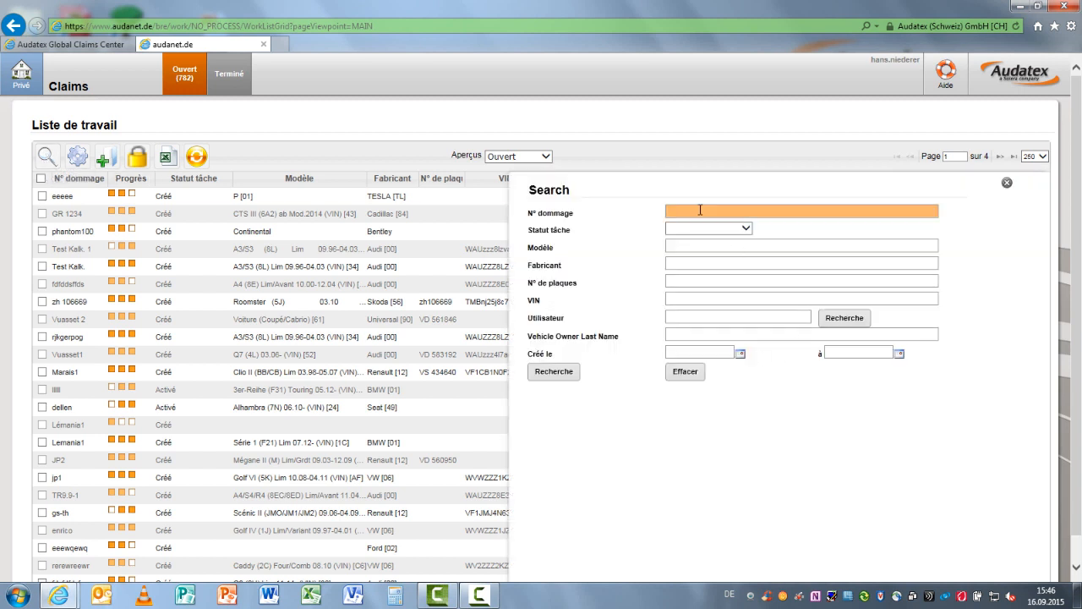
pyautogui.write('jp2')
pyautogui.click(574, 377)
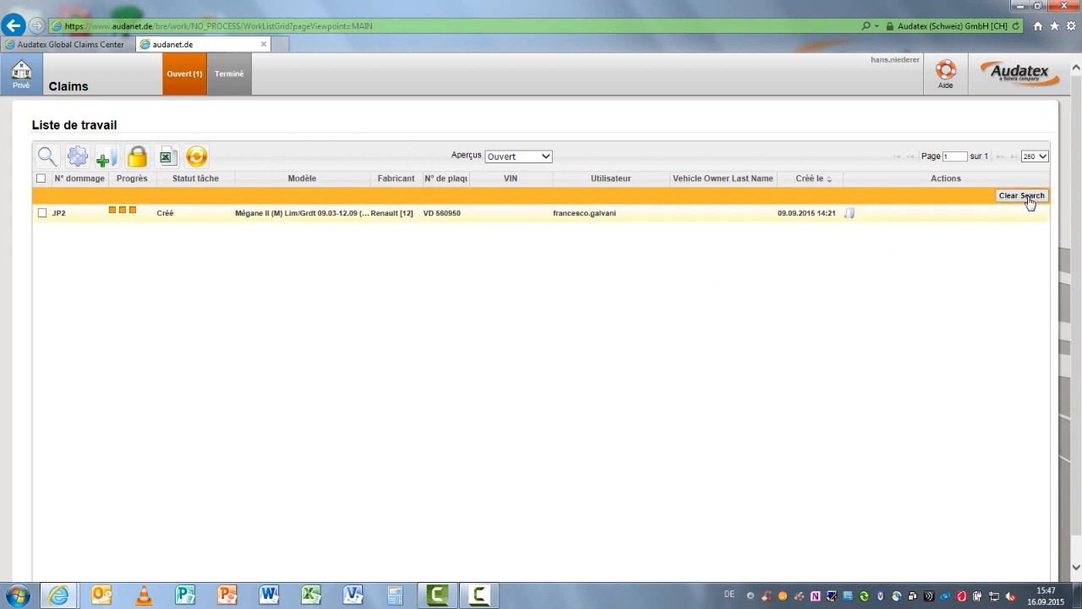
pyautogui.click(1029, 198)
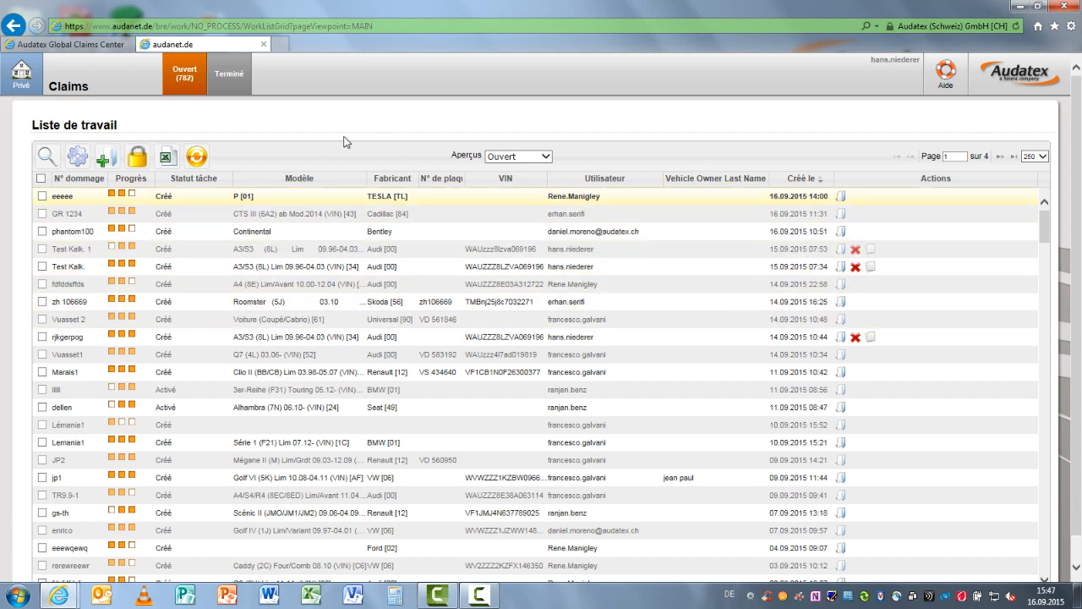
# Return to the home list, remove jp2 from the saved search criteria, run the empty search and clear the filter
pyautogui.click(33, 86)
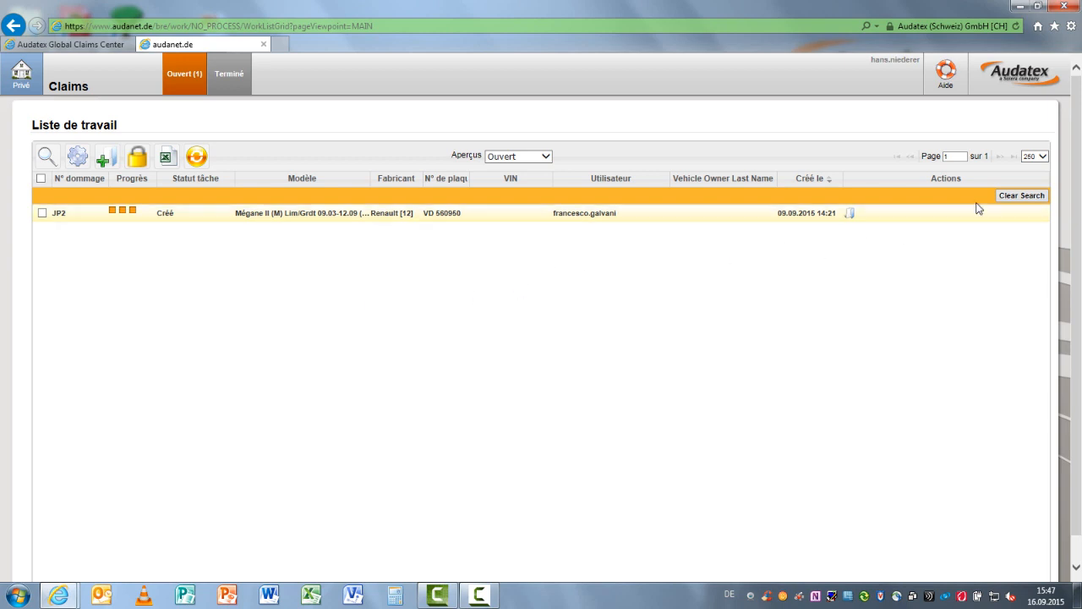
pyautogui.click(1019, 200)
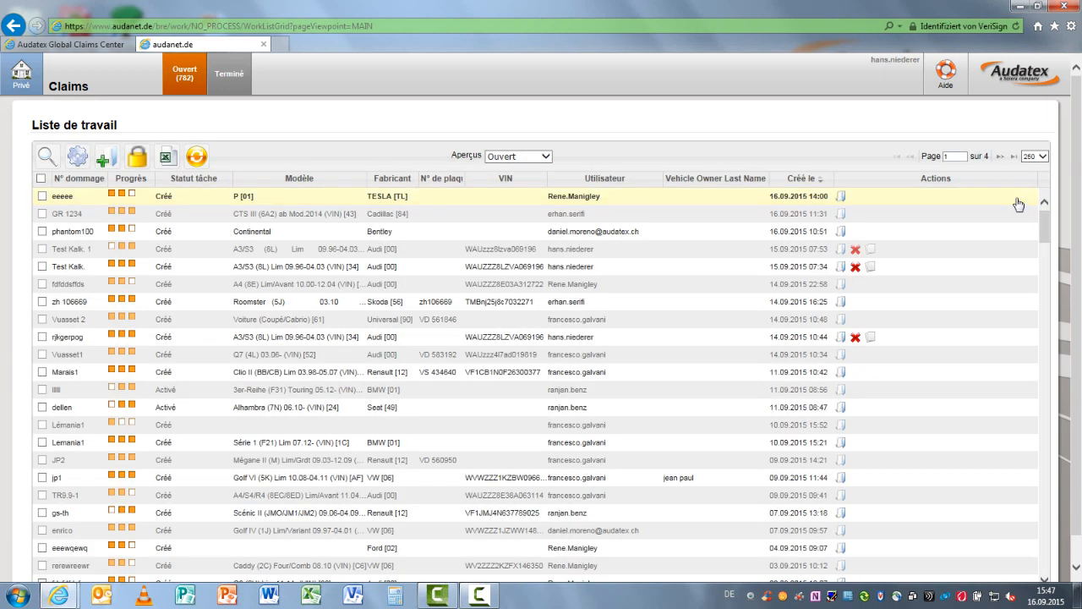
pyautogui.click(48, 157)
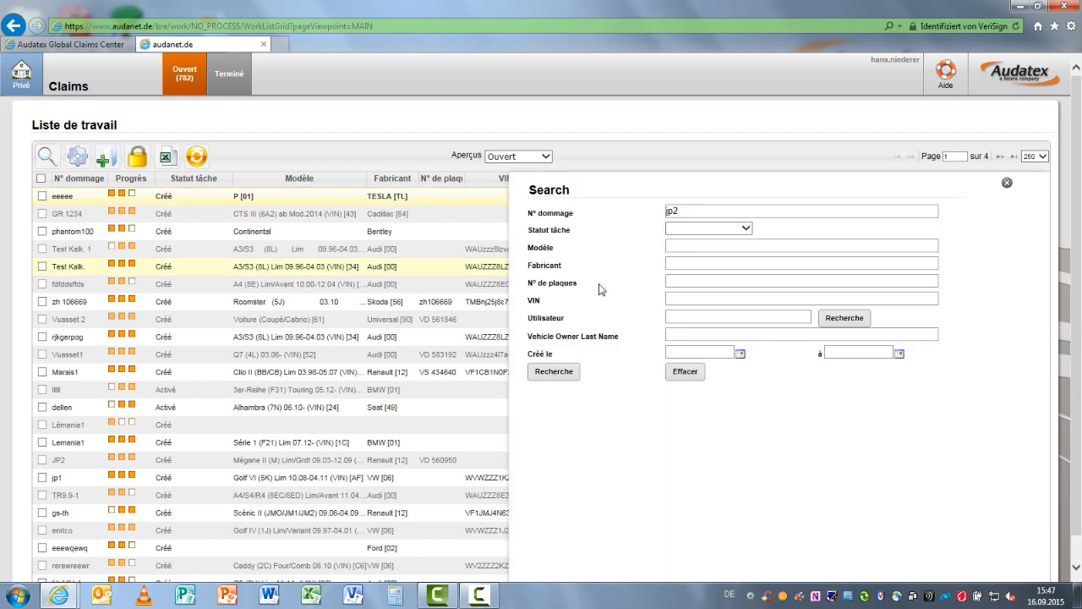
pyautogui.click(694, 213)
pyautogui.moveTo(694, 213); pyautogui.dragTo(662, 208)
pyautogui.press('BackSpace')
pyautogui.click(561, 373)
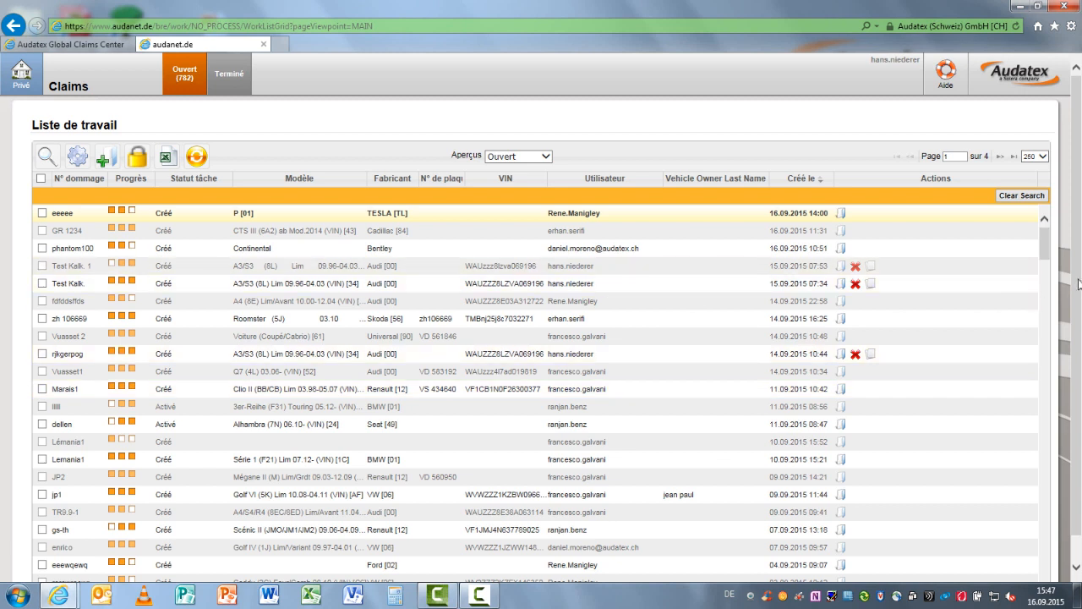
pyautogui.click(1021, 195)
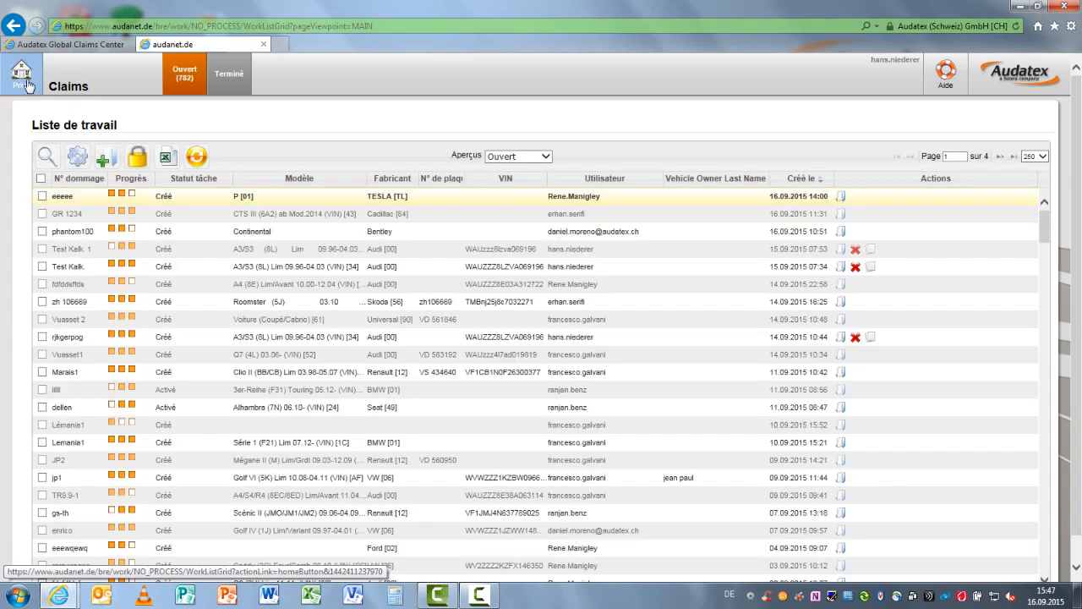
# Reload the home work list and open its settings
pyautogui.click(26, 84)
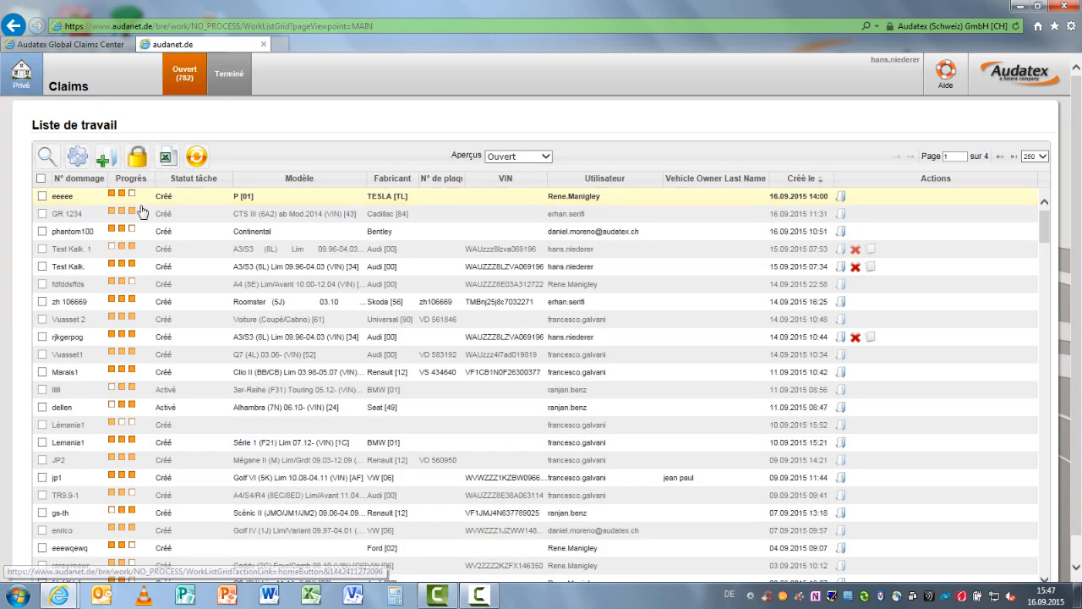
pyautogui.click(79, 158)
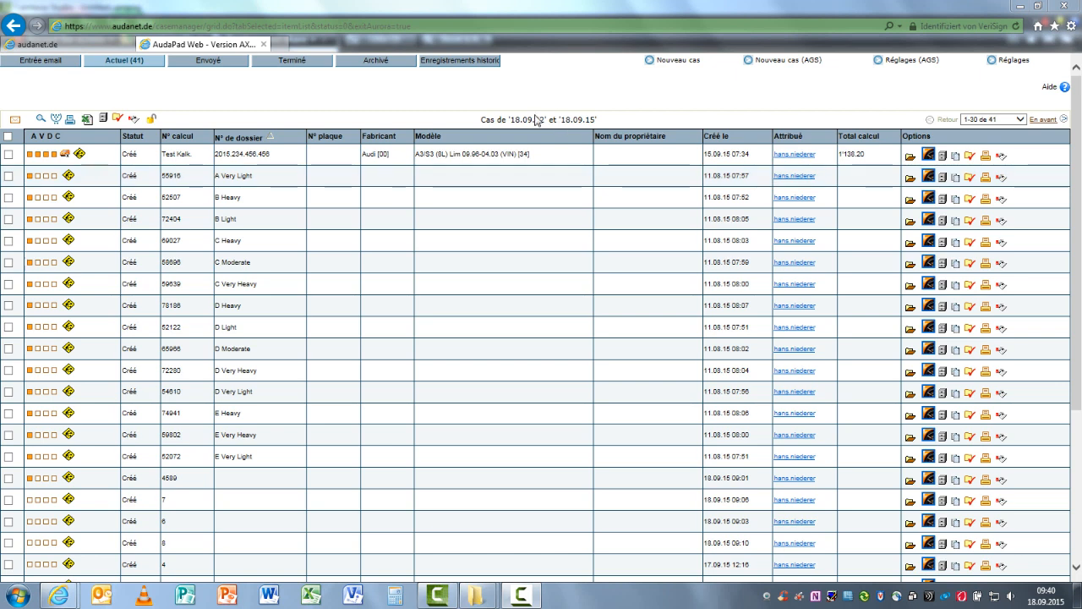
# Create a new case in AudaPad Web with the calculation number 78ujhz
pyautogui.click(685, 62)
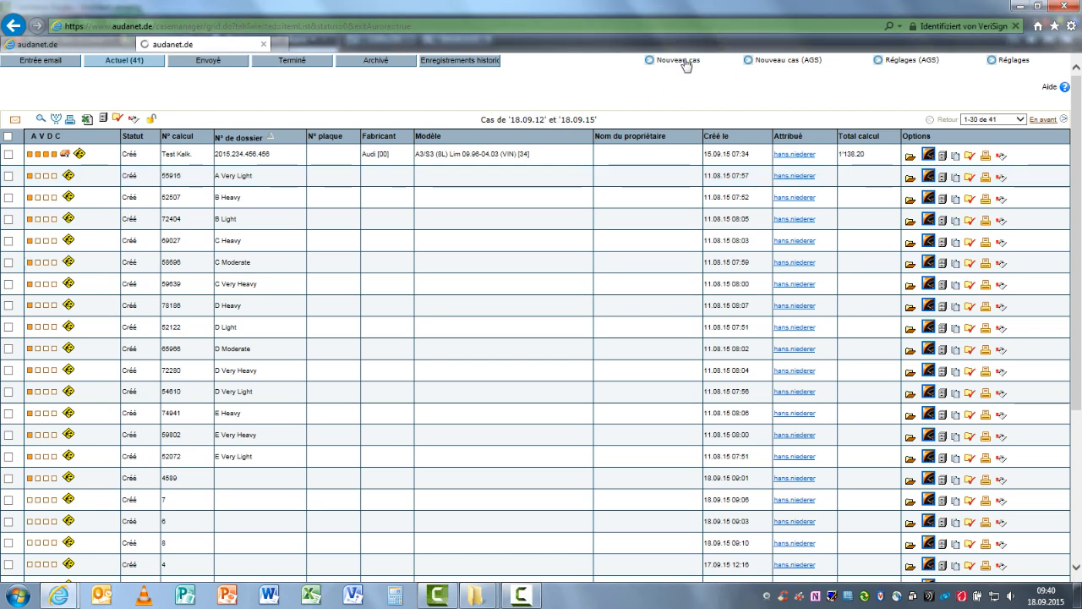
pyautogui.write('78ujhz')
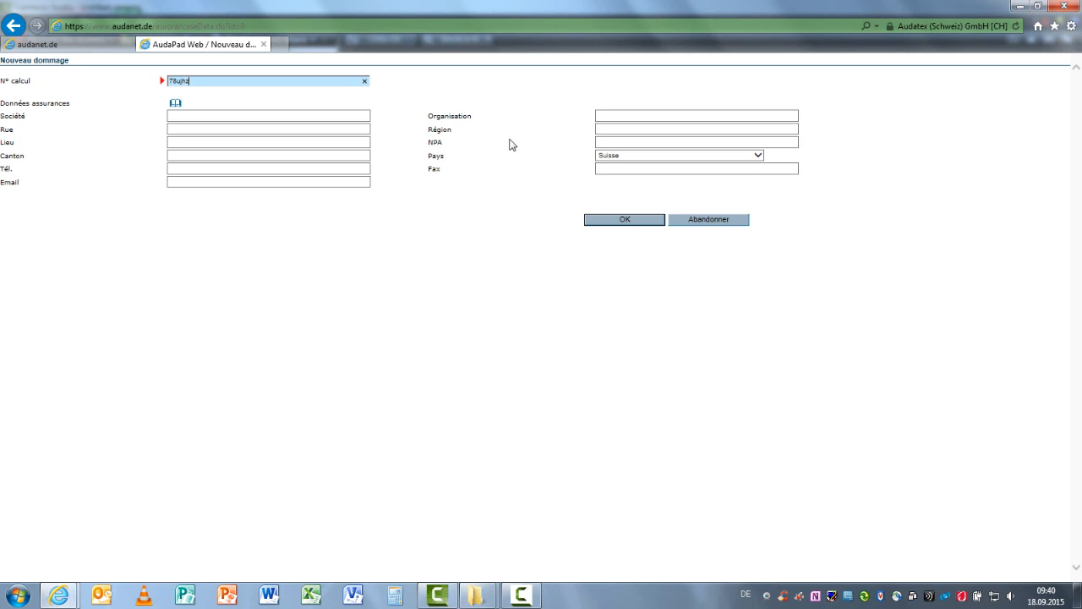
pyautogui.click(625, 220)
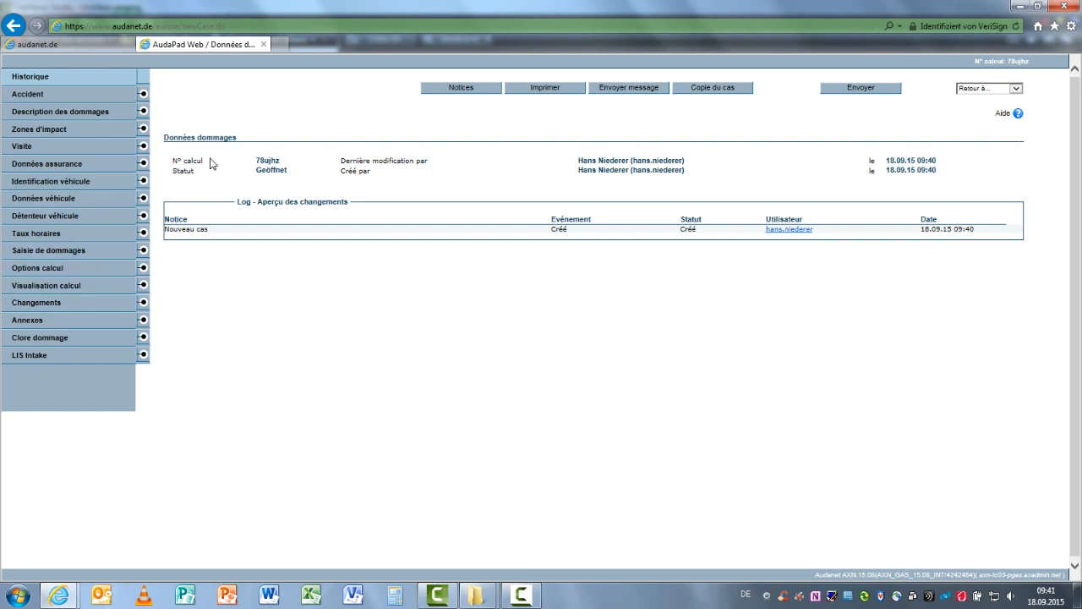
# Create a new claim with N° dommage 10 from the Claims work list and choose AXA as its insurance company
pyautogui.click(101, 47)
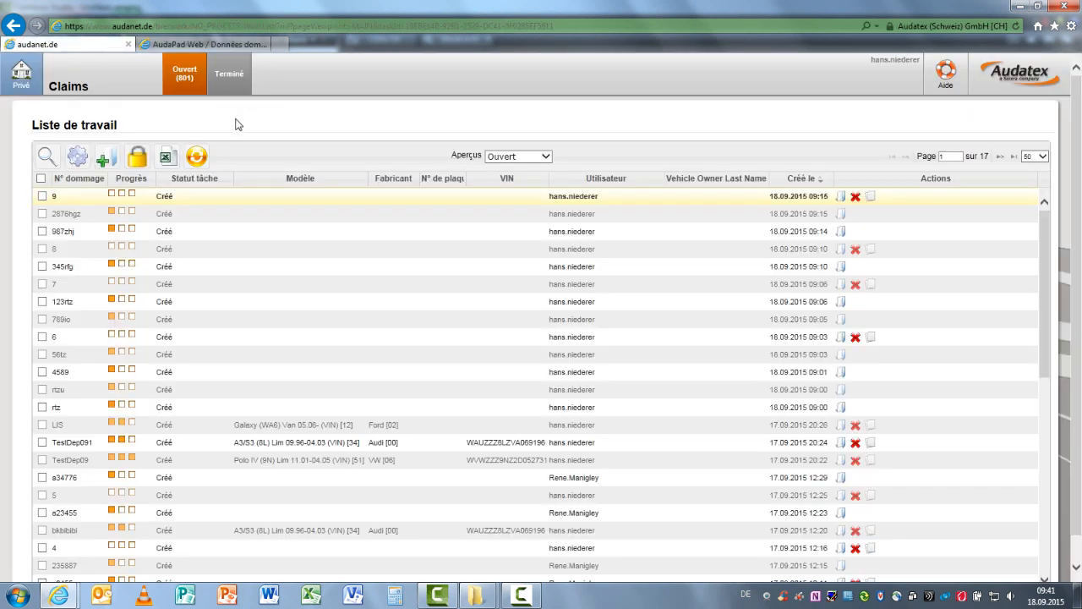
pyautogui.click(111, 159)
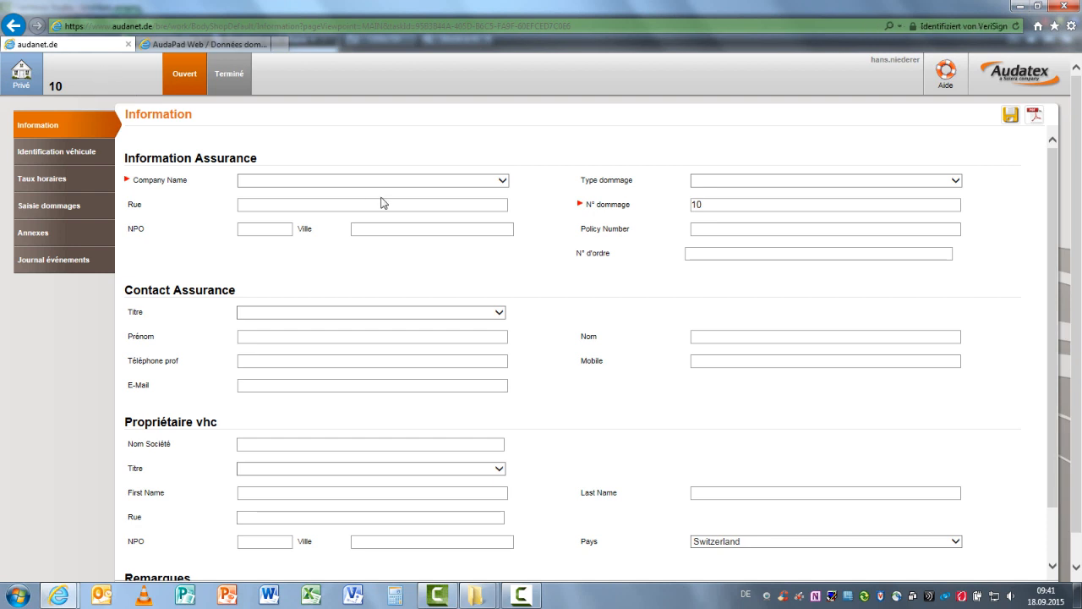
pyautogui.scroll(-2, 427, 288)
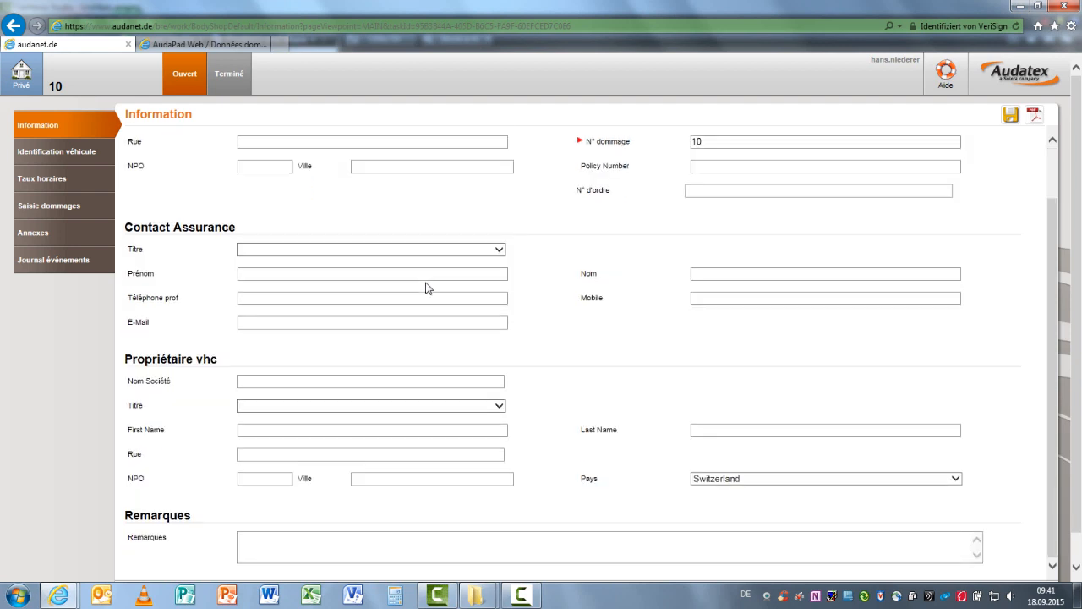
pyautogui.scroll(2, 427, 288)
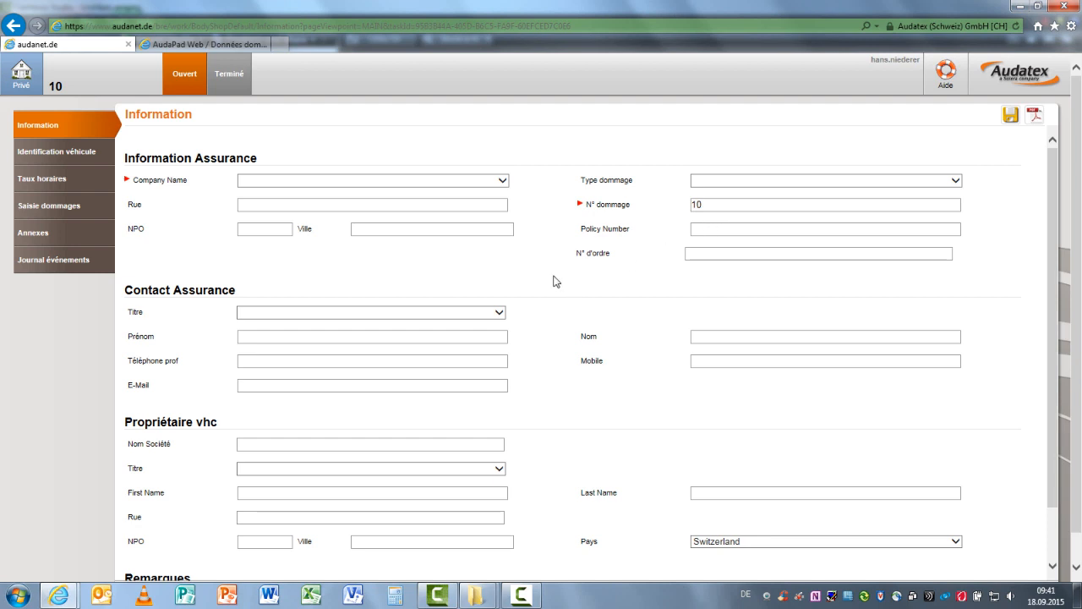
pyautogui.click(504, 182)
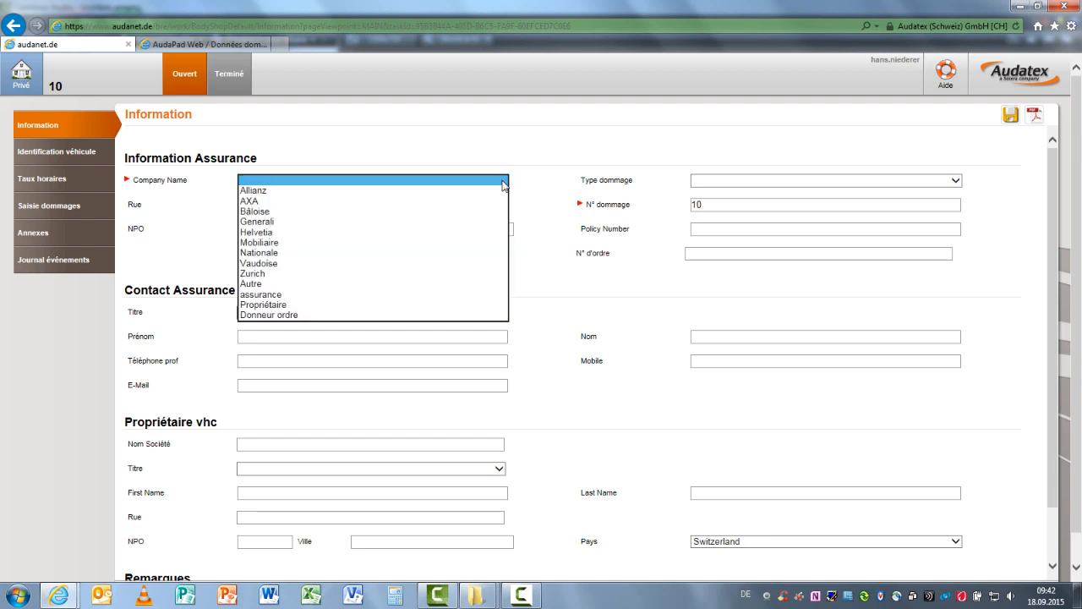
pyautogui.click(499, 202)
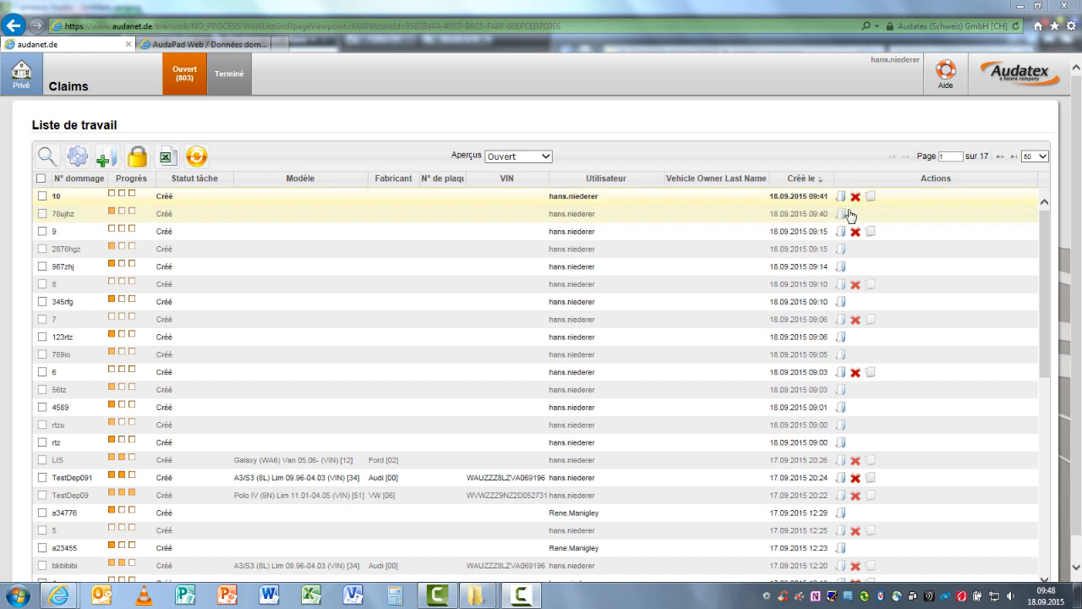
# Convert the Aurora claim 123rtz in the work list to BRE
pyautogui.click(842, 337)
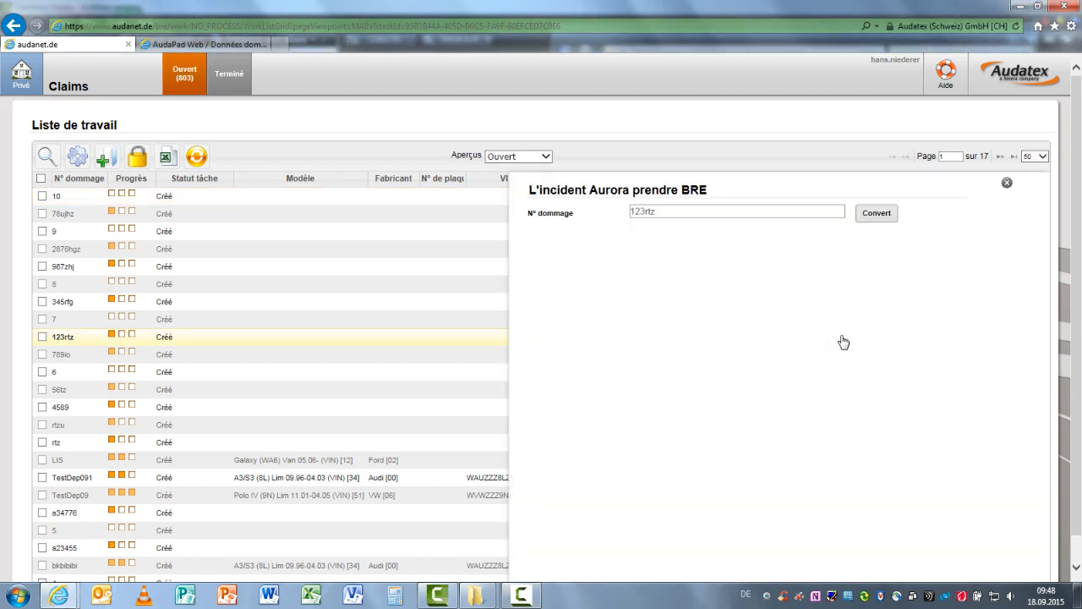
pyautogui.click(868, 218)
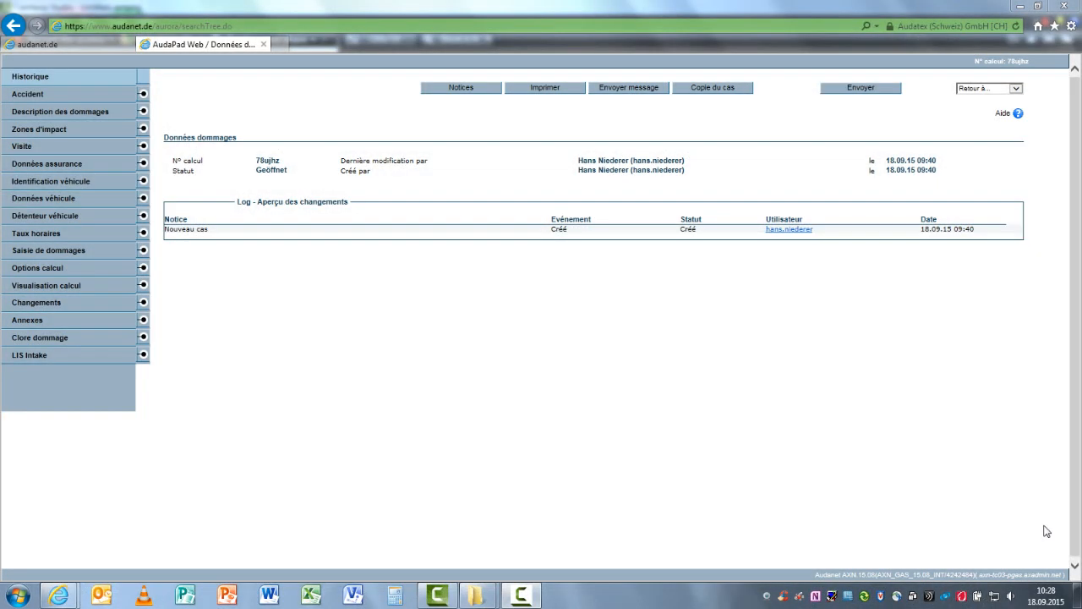
# Open the vehicle identification in AudaPad Web, switch to claim 123rtz in Audatex Claims and look up its vehicle by VIN
pyautogui.click(70, 191)
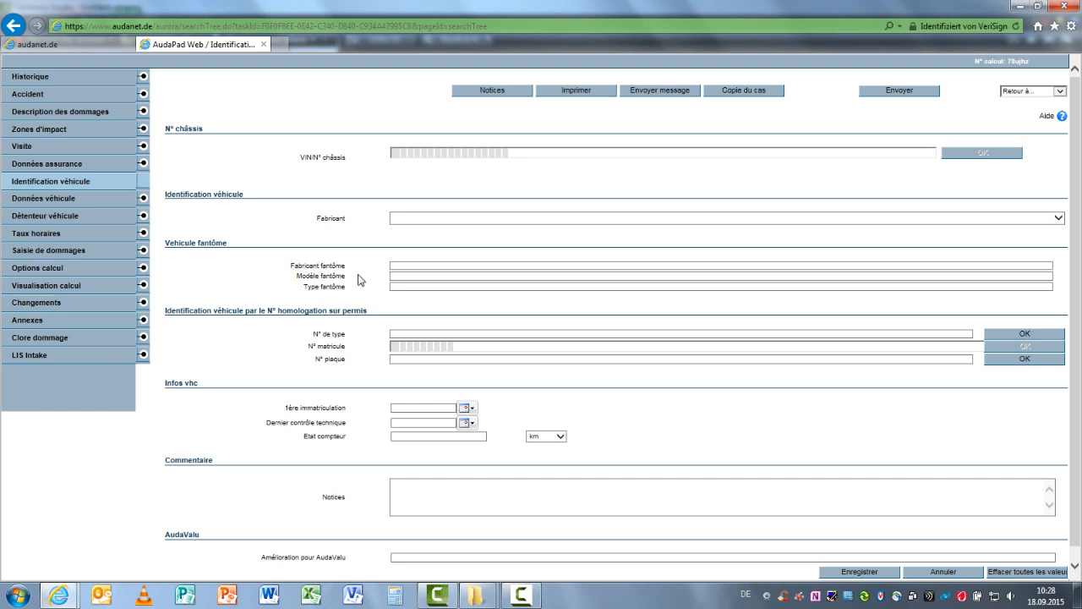
pyautogui.click(100, 44)
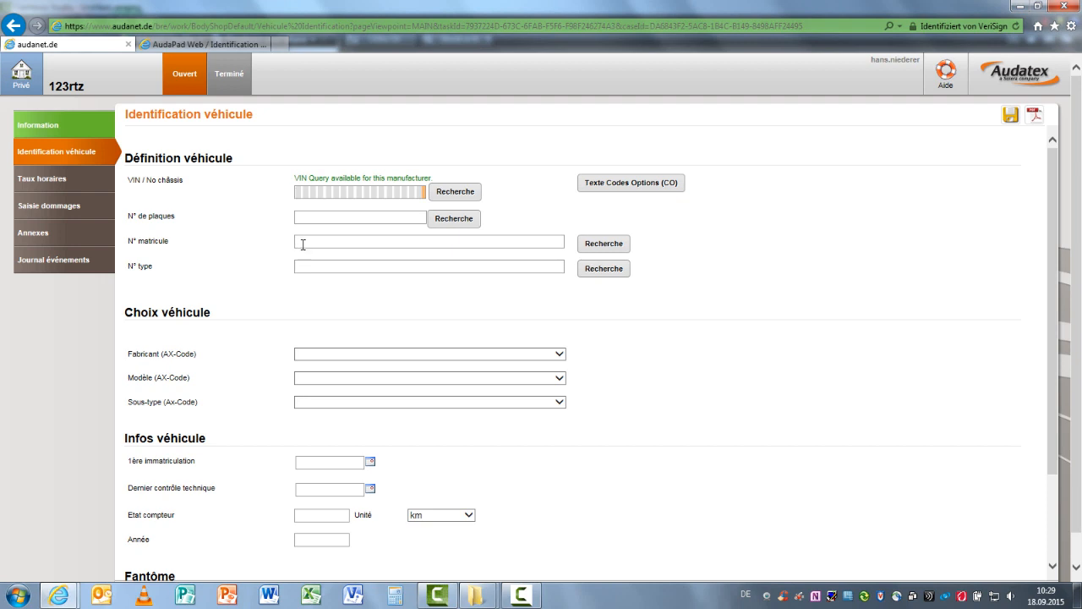
pyautogui.write('AUZZZ8LZVA069196')
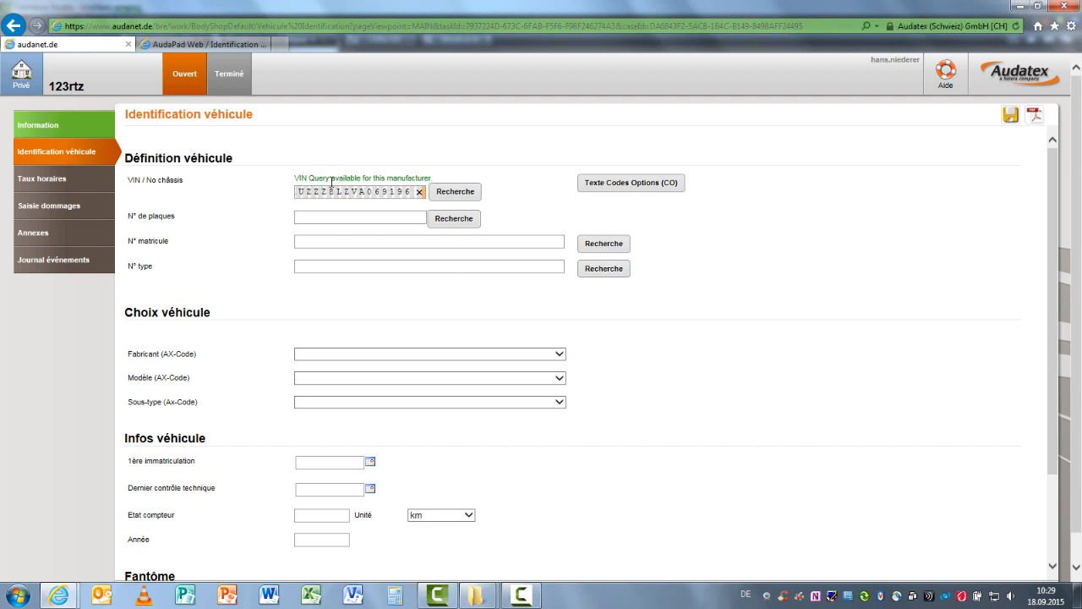
pyautogui.click(455, 192)
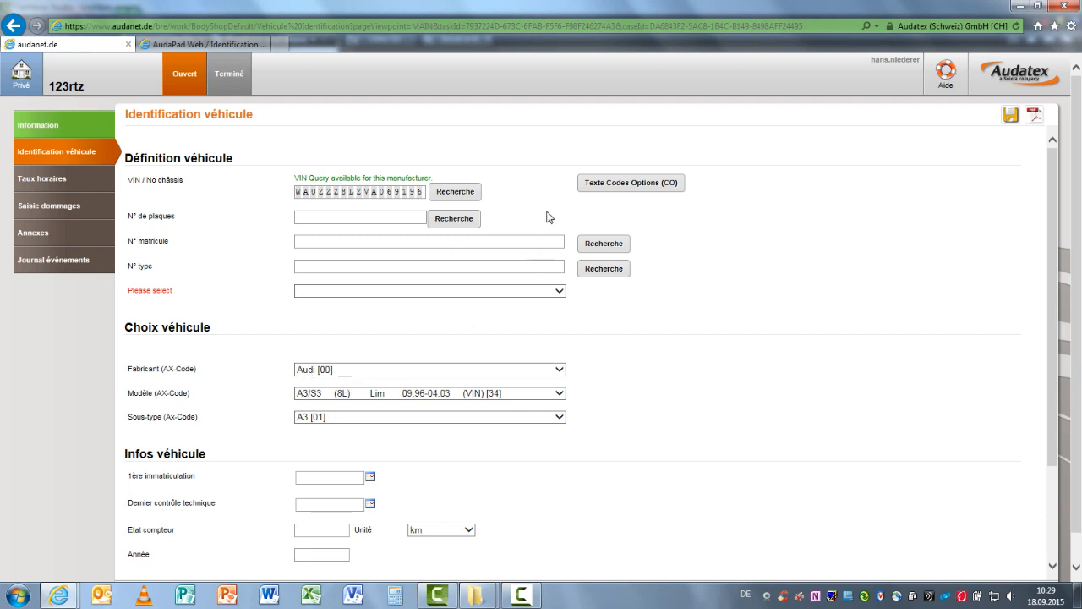
# Review the full list of option codes for the vehicle found by VIN, and close it
pyautogui.click(610, 187)
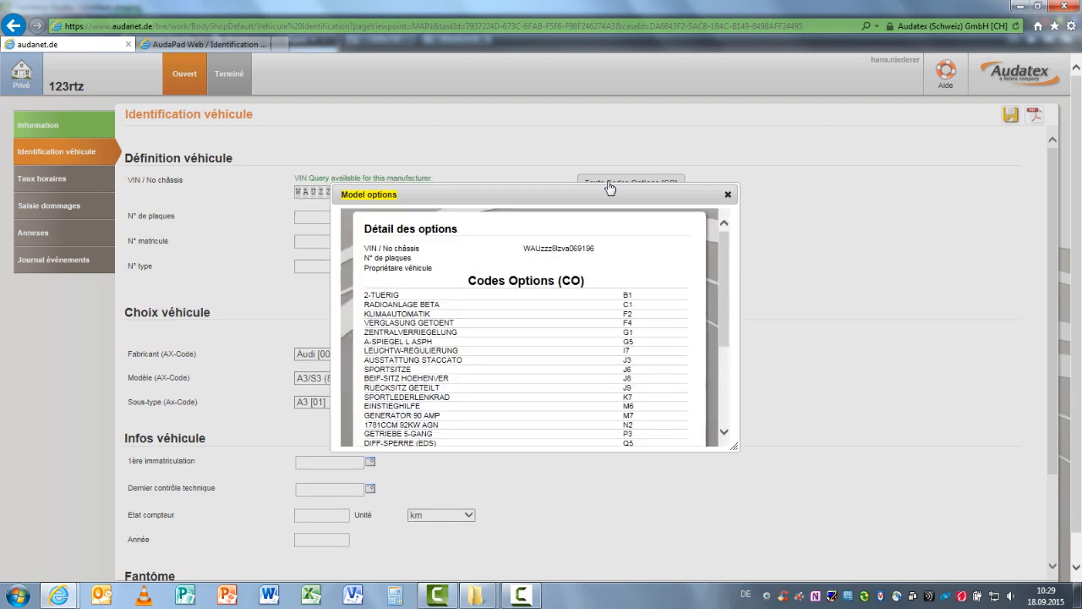
pyautogui.moveTo(720, 282); pyautogui.dragTo(722, 348)
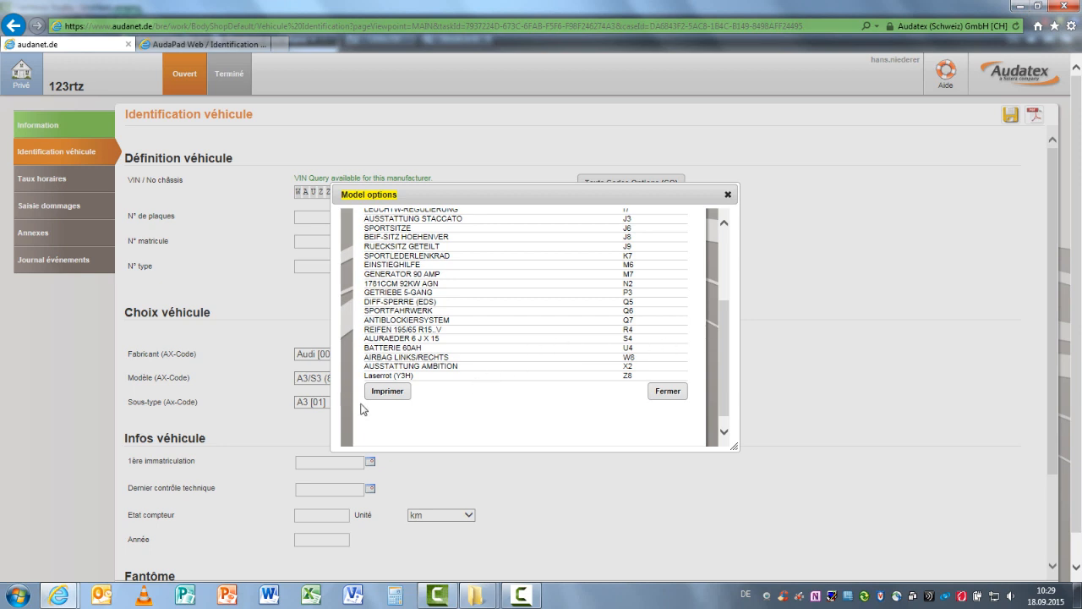
pyautogui.click(678, 398)
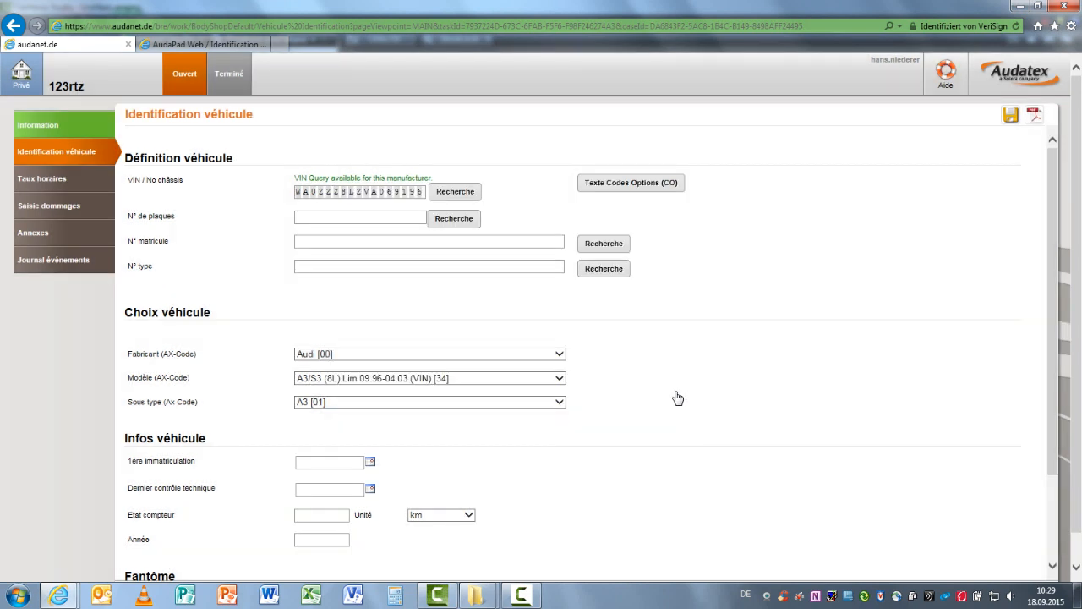
# Look up the vehicle by its licence plate and select the TOYOTA Corolla Verso 1.8 L.Sol, 05.2004-09.2007
pyautogui.click(322, 217)
pyautogui.write('S')
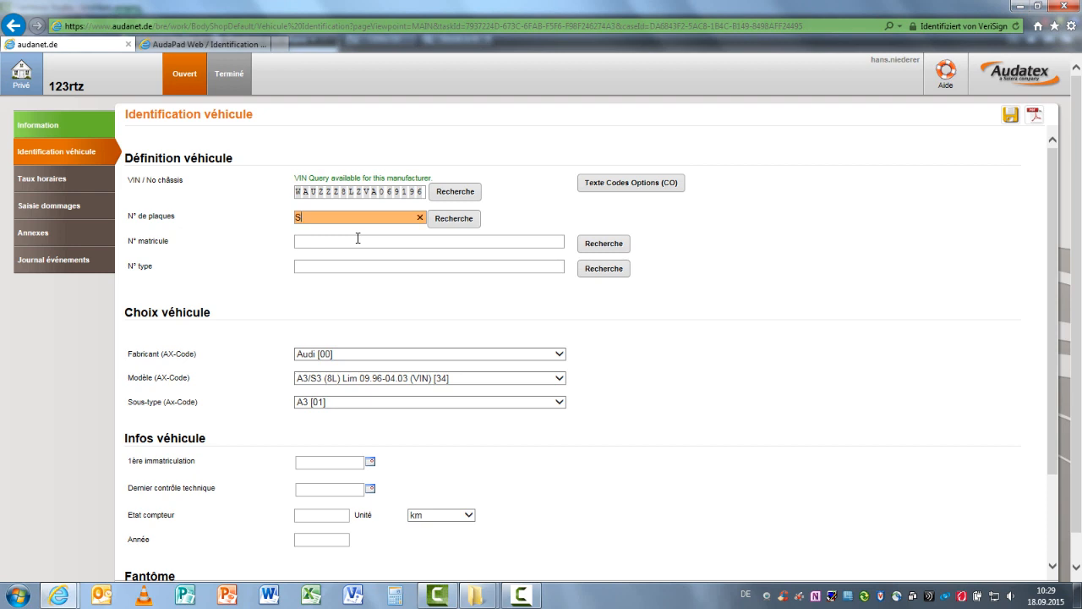
pyautogui.write('G 119275')
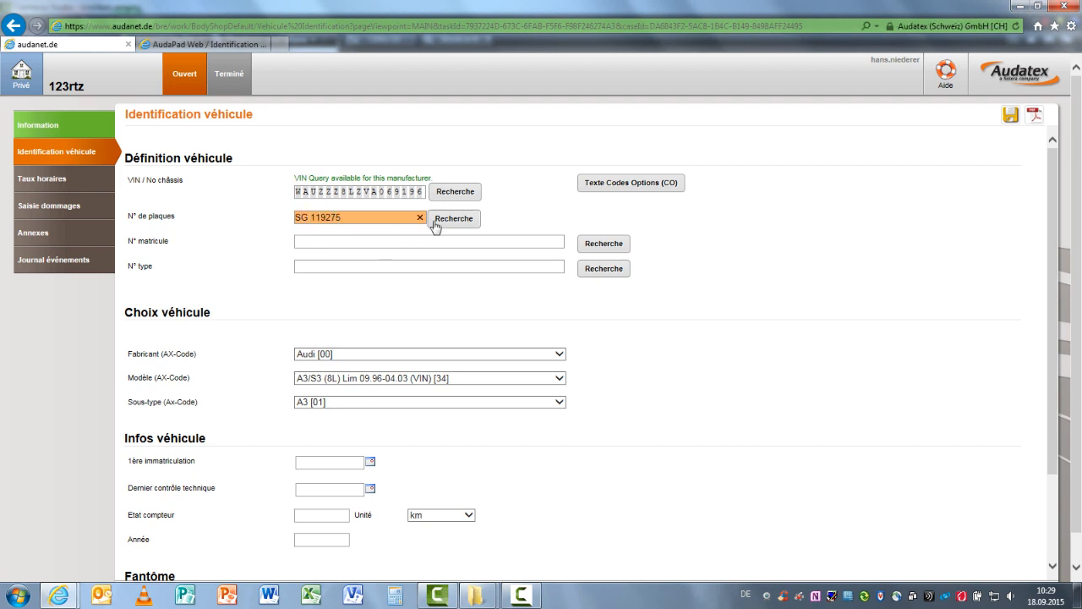
pyautogui.click(438, 222)
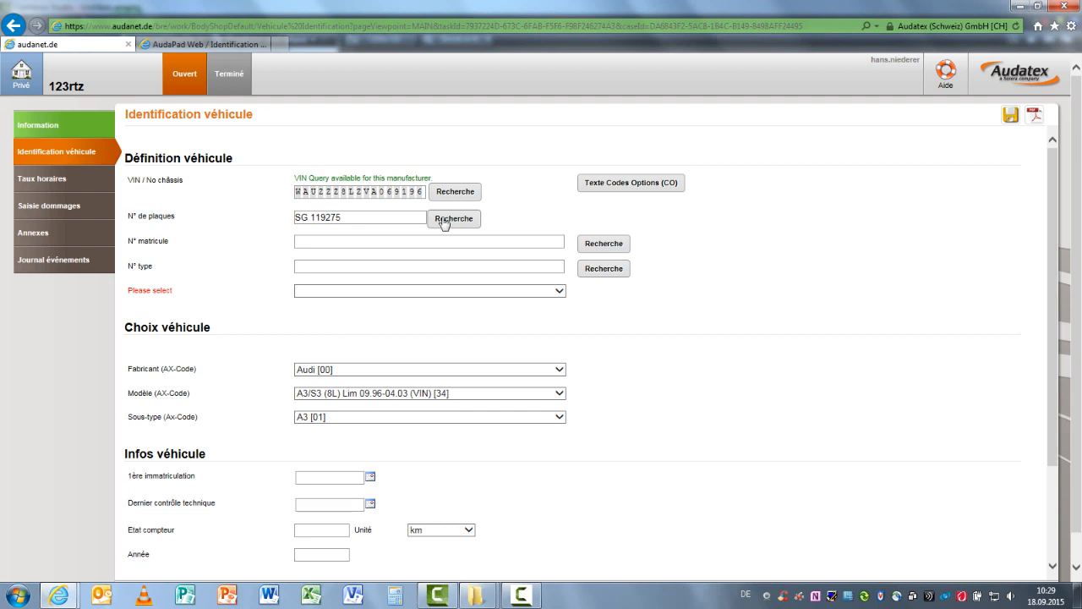
pyautogui.click(342, 293)
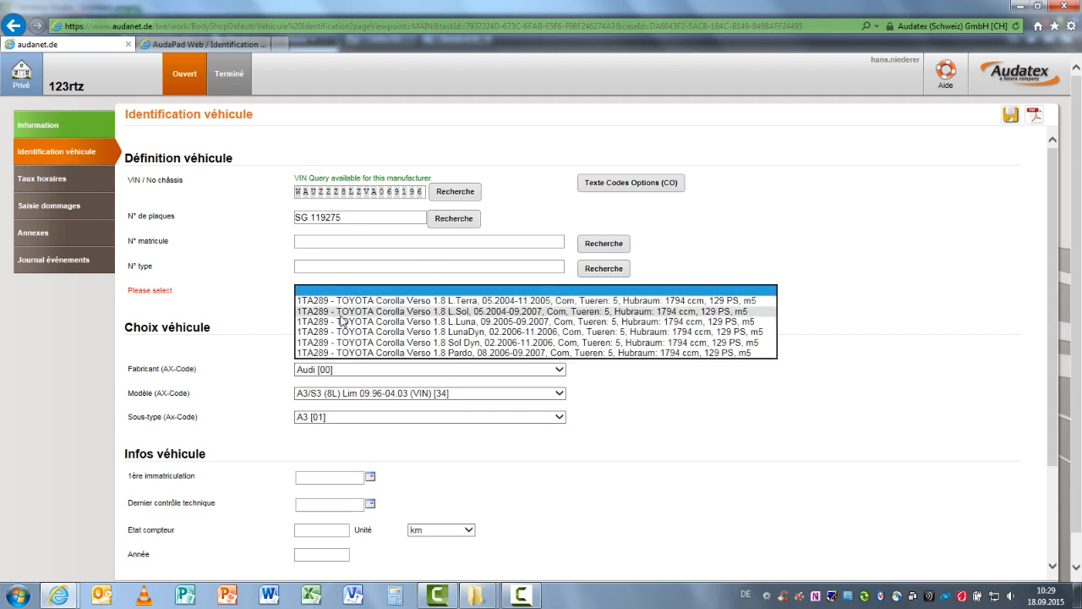
pyautogui.click(341, 313)
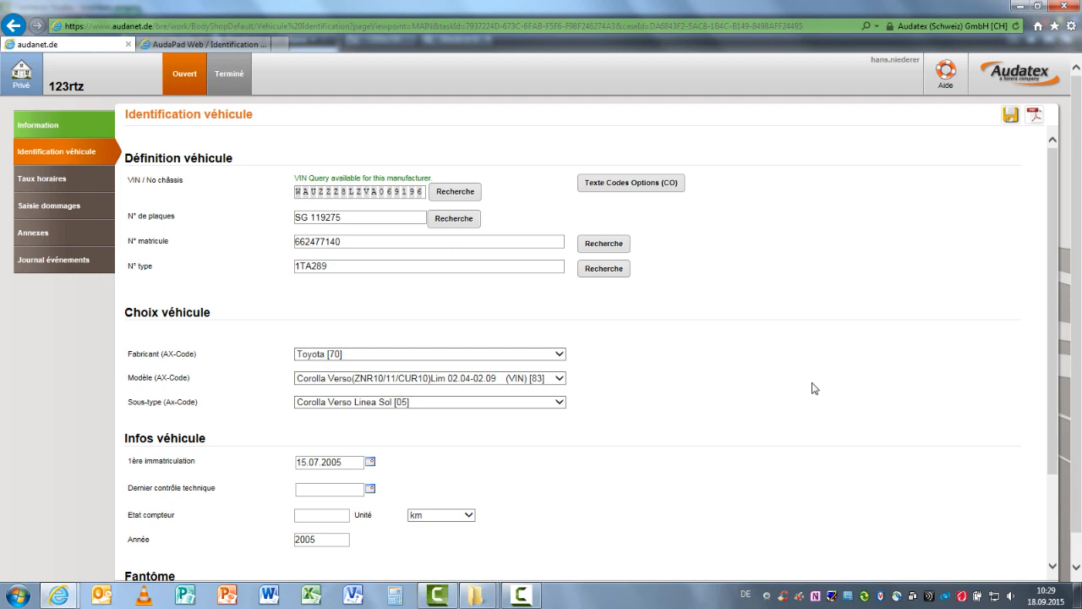
pyautogui.scroll(-1, 814, 388)
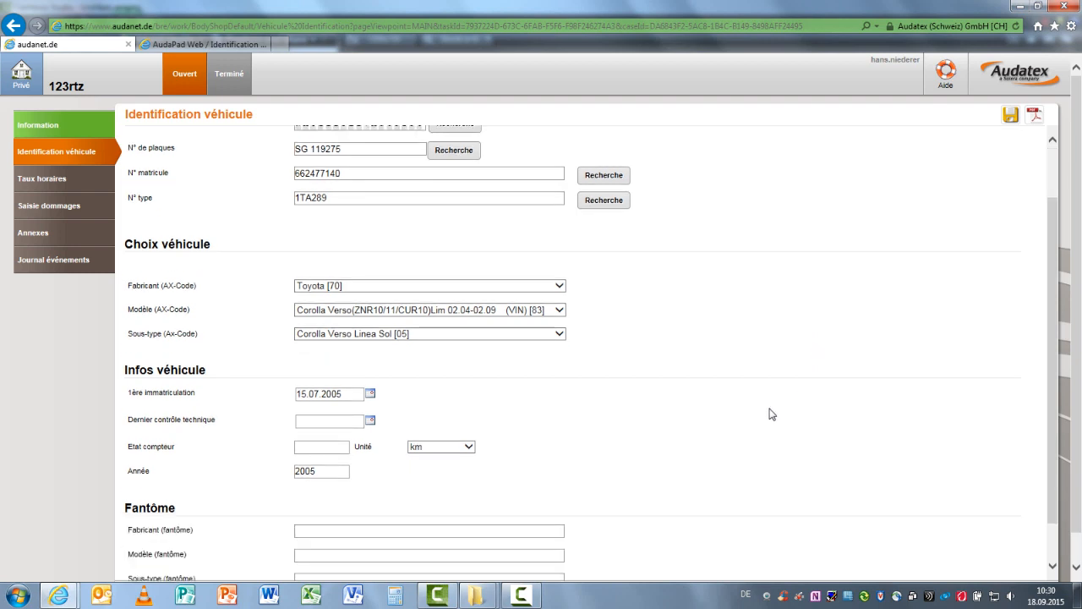
pyautogui.scroll(-1, 771, 413)
pyautogui.scroll(2, 769, 414)
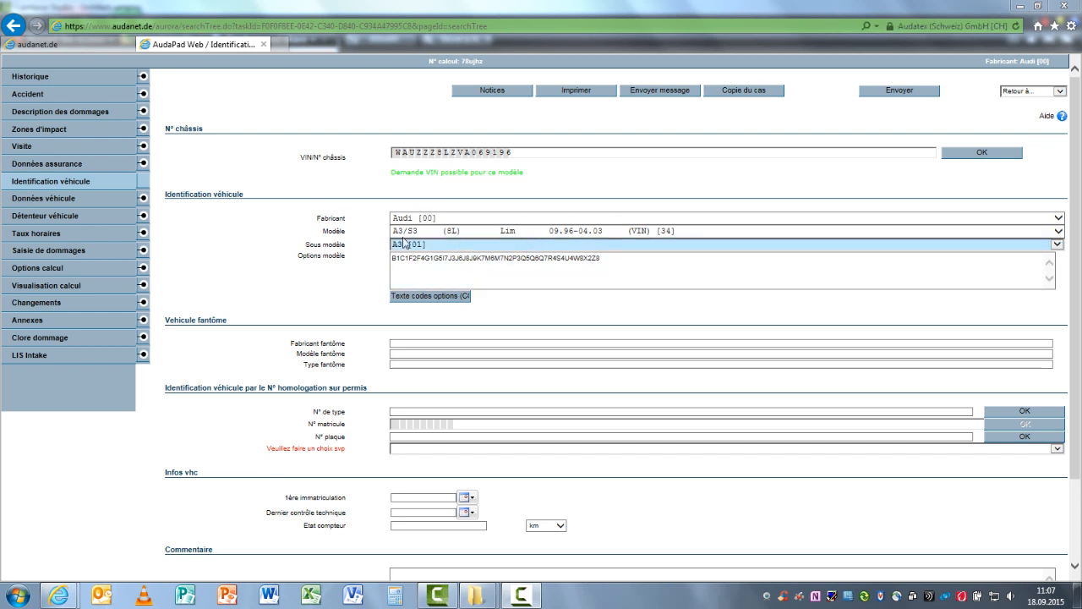
# Set the hourly rate convention in AudaPad Web to Audatex (Schweiz) GmbH - Default GlassRepair Contract for [Bus]
pyautogui.click(38, 232)
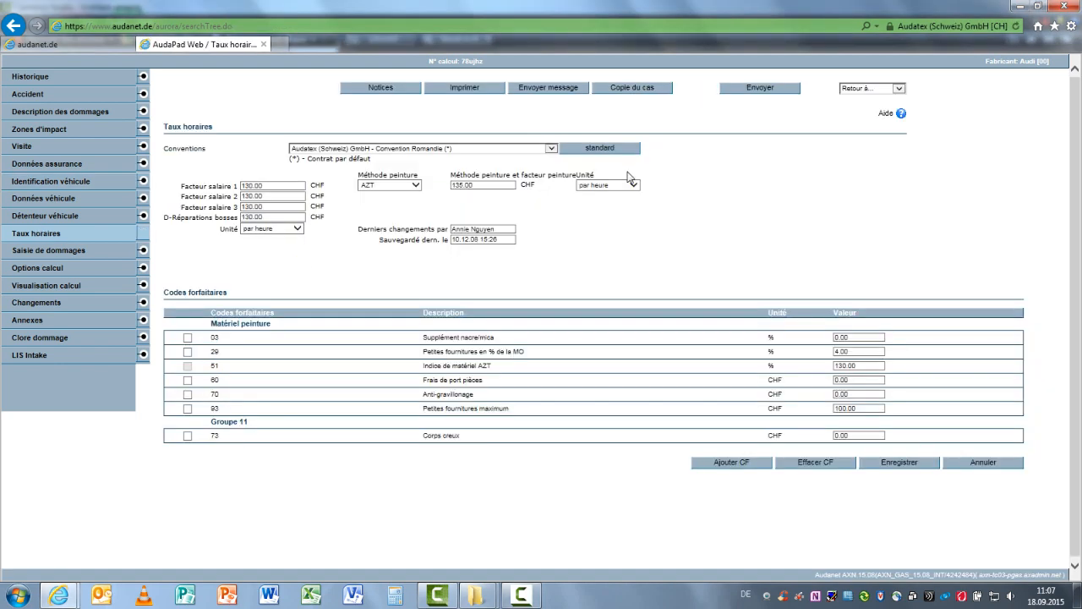
pyautogui.click(552, 150)
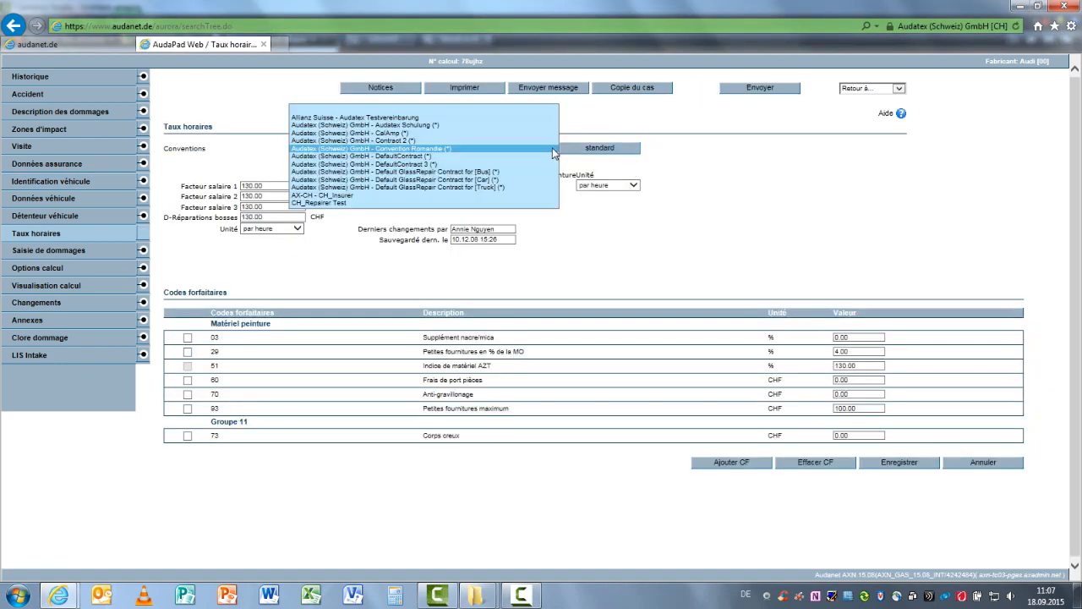
pyautogui.click(470, 172)
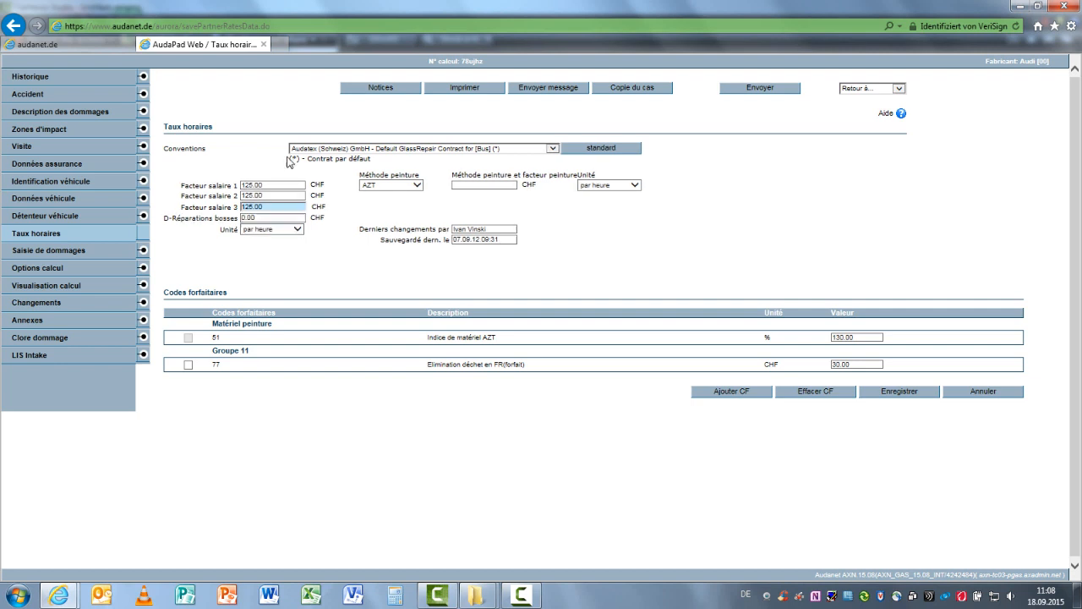
# Switch to claim 123rtz in Audatex Claims and set its hourly rate convention to Audatex (Schweiz) GmbH - Convention Romandie
pyautogui.click(87, 47)
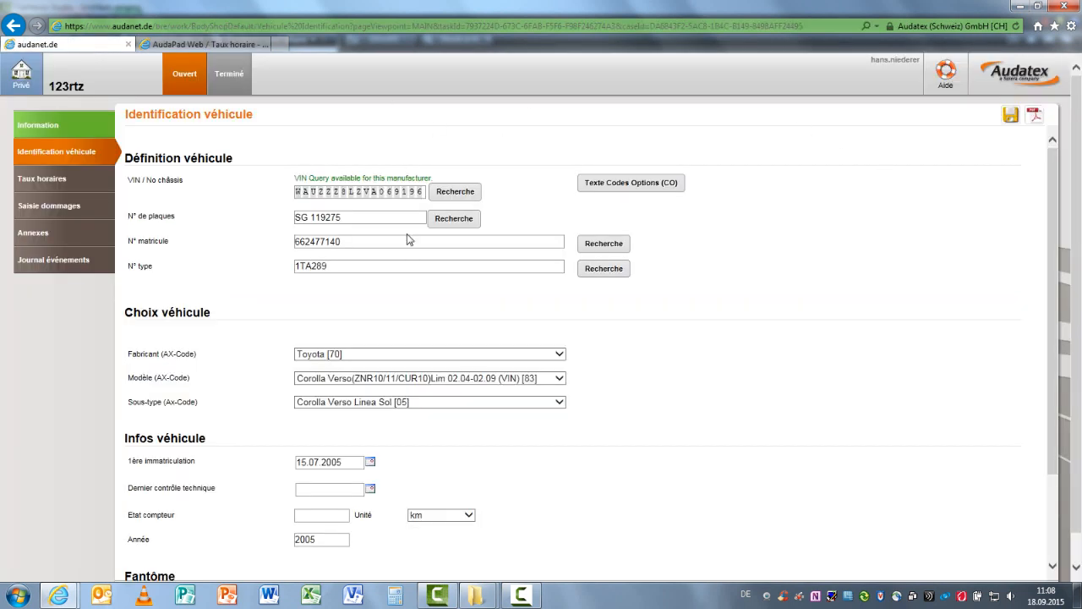
pyautogui.click(62, 189)
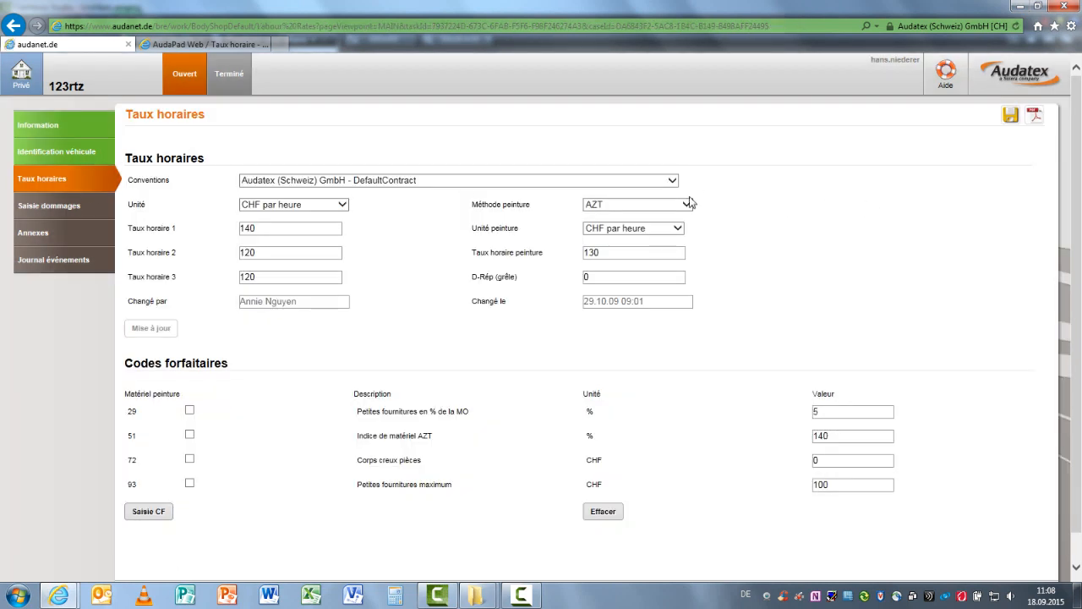
pyautogui.click(672, 181)
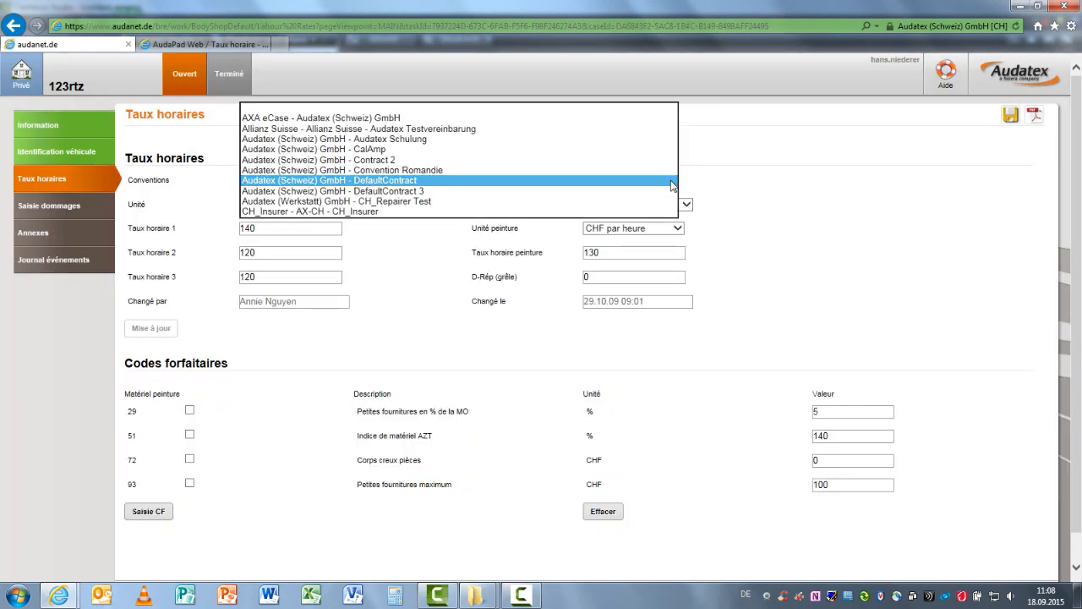
pyautogui.click(547, 172)
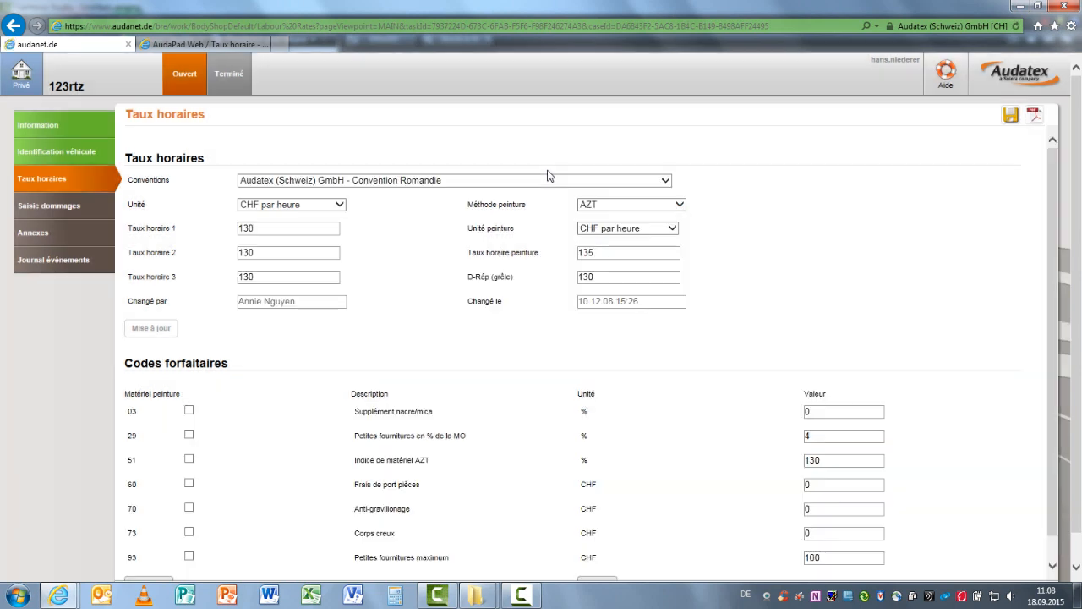
# Set Taux horaire 1 to 140 CHF per hour
pyautogui.click(267, 228)
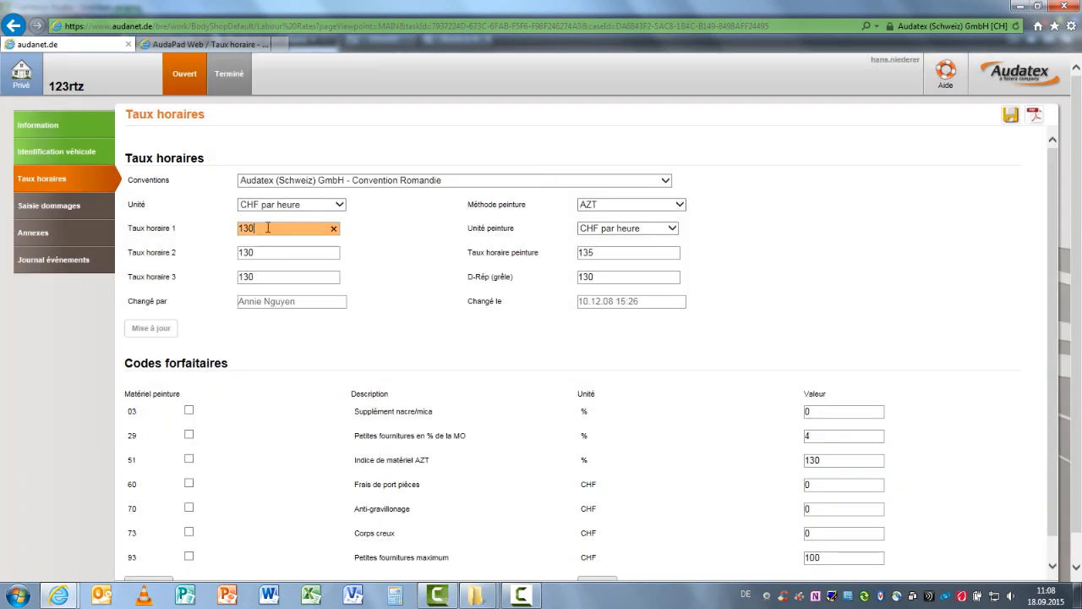
pyautogui.press('BackSpace')
pyautogui.click(379, 286)
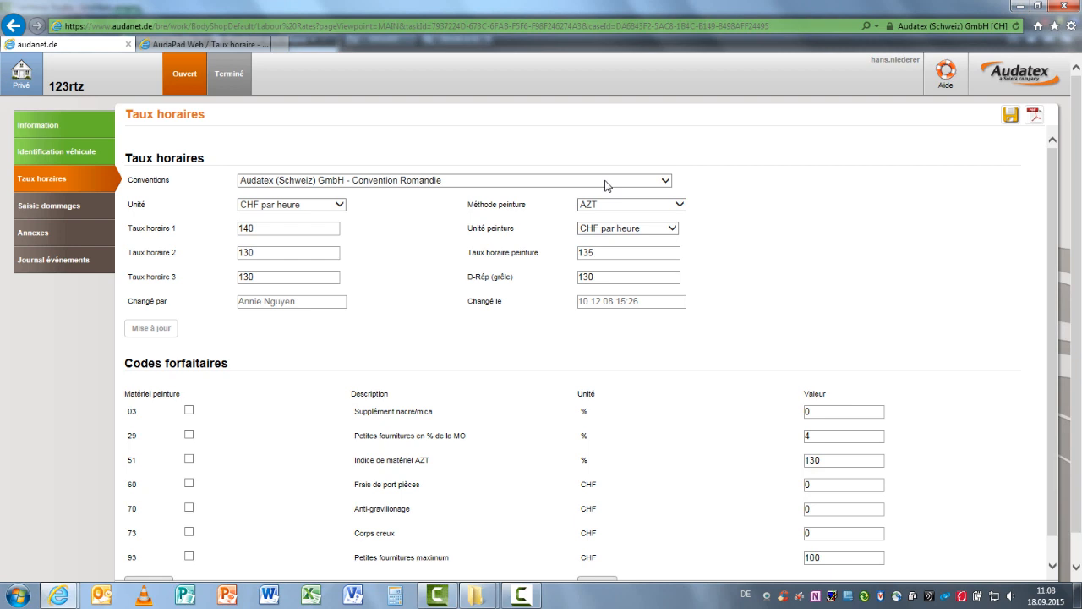
# Switch the convention to CH_Insurer - AX-CH - CH_Insurer and back to Audatex (Schweiz) GmbH - Convention Romandie
pyautogui.click(667, 180)
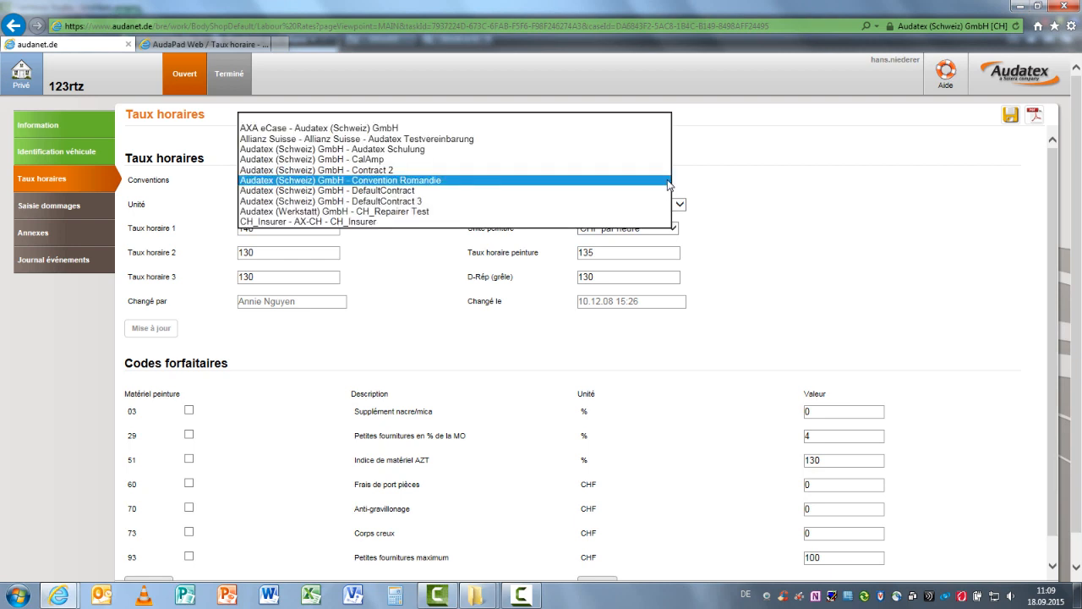
pyautogui.click(647, 221)
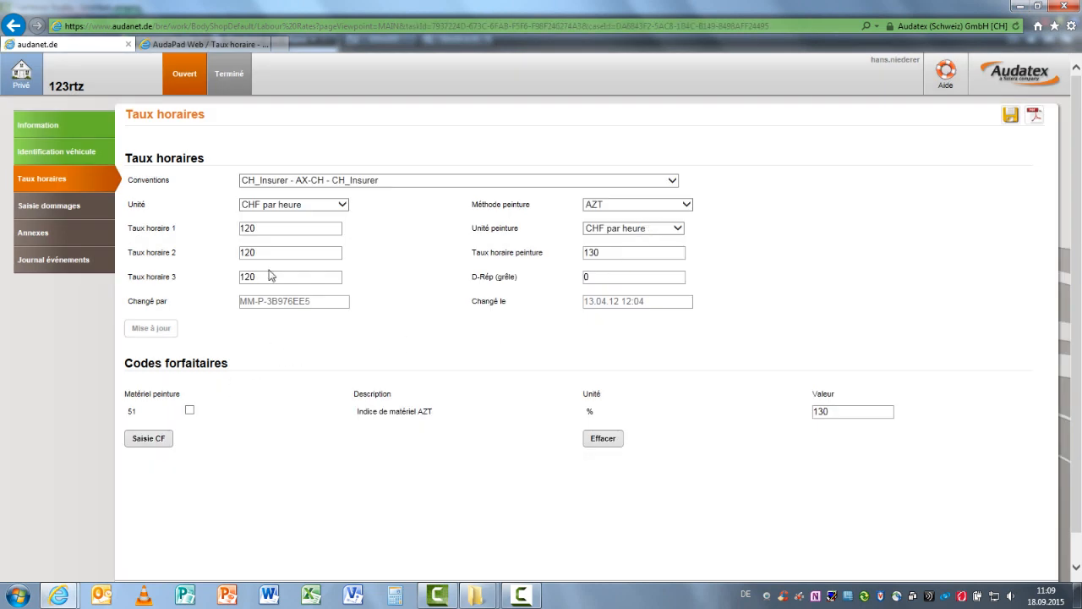
pyautogui.click(673, 180)
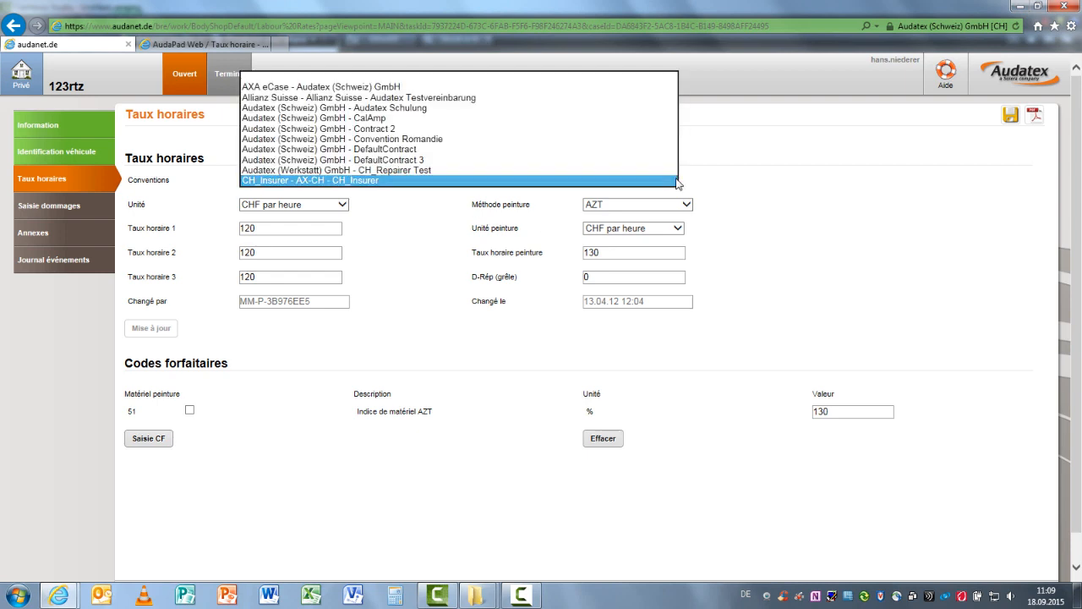
pyautogui.click(573, 142)
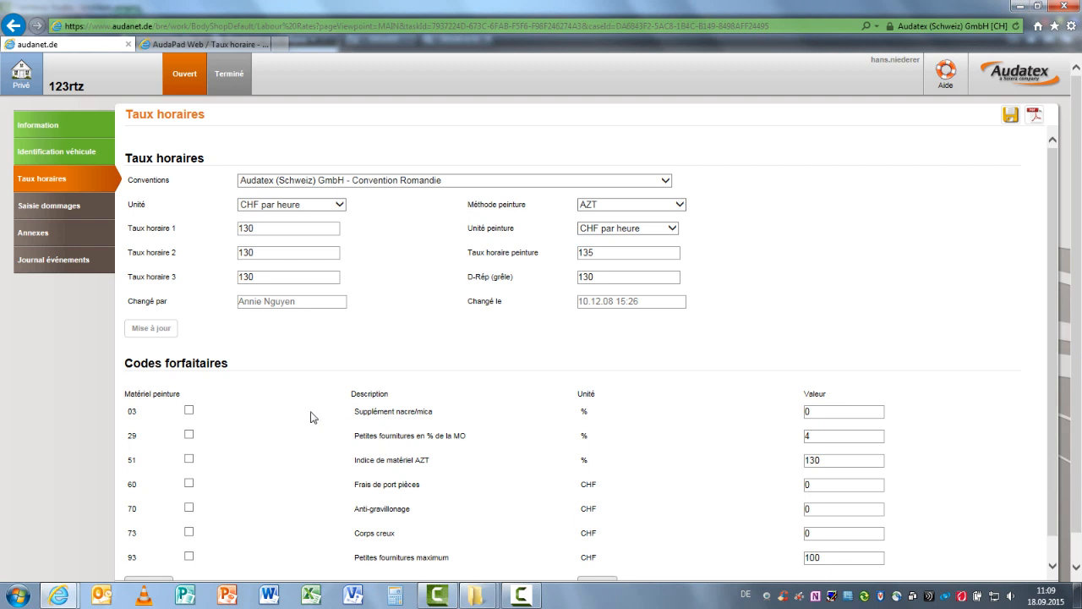
# Open the flat-rate code entry for the claim's hourly rates and look through the available codes
pyautogui.scroll(-2, 310, 416)
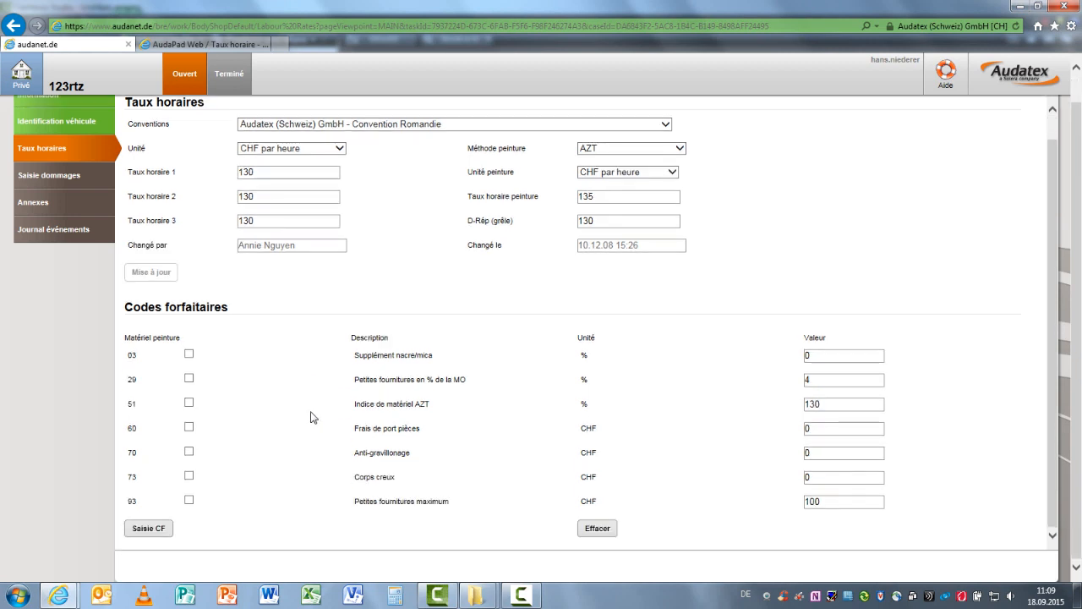
pyautogui.click(165, 528)
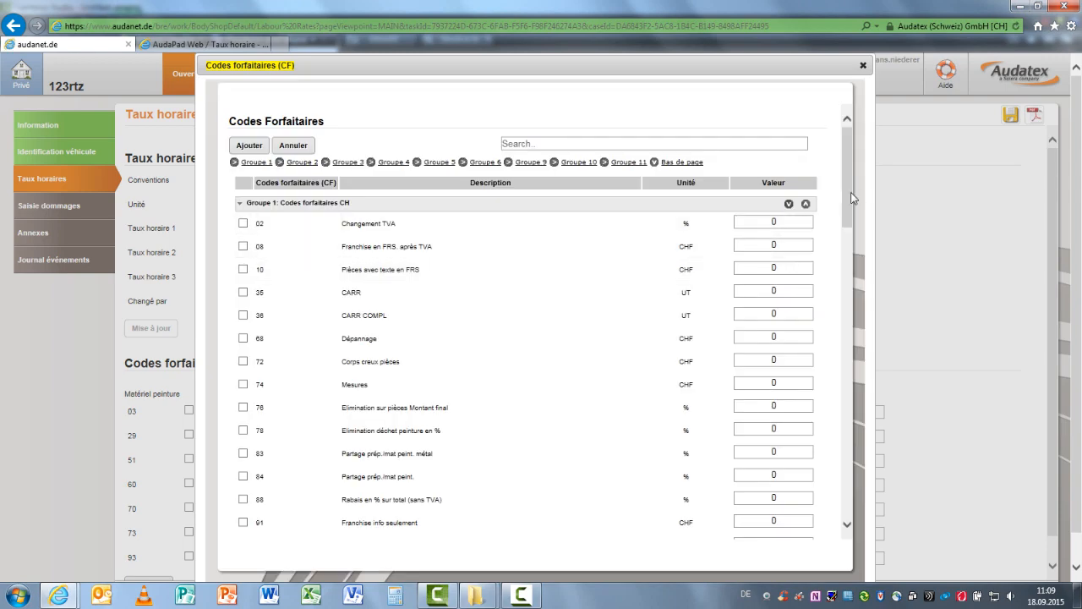
pyautogui.moveTo(847, 196); pyautogui.dragTo(804, 173)
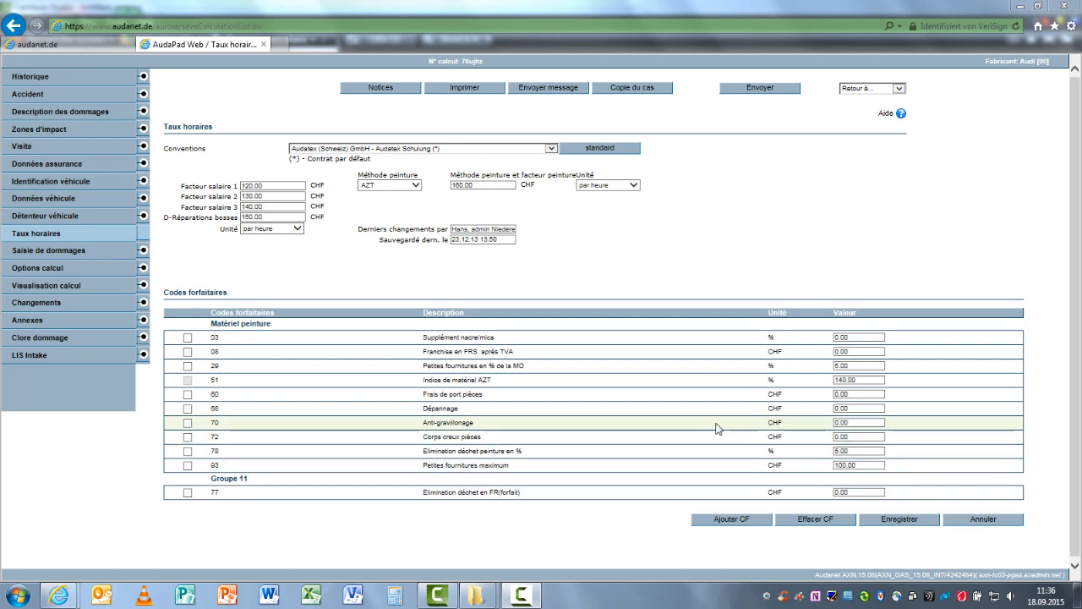
# Launch damage capture for the Audi case in AudaPad Web and open the front exterior body zone of the vehicle
pyautogui.click(46, 252)
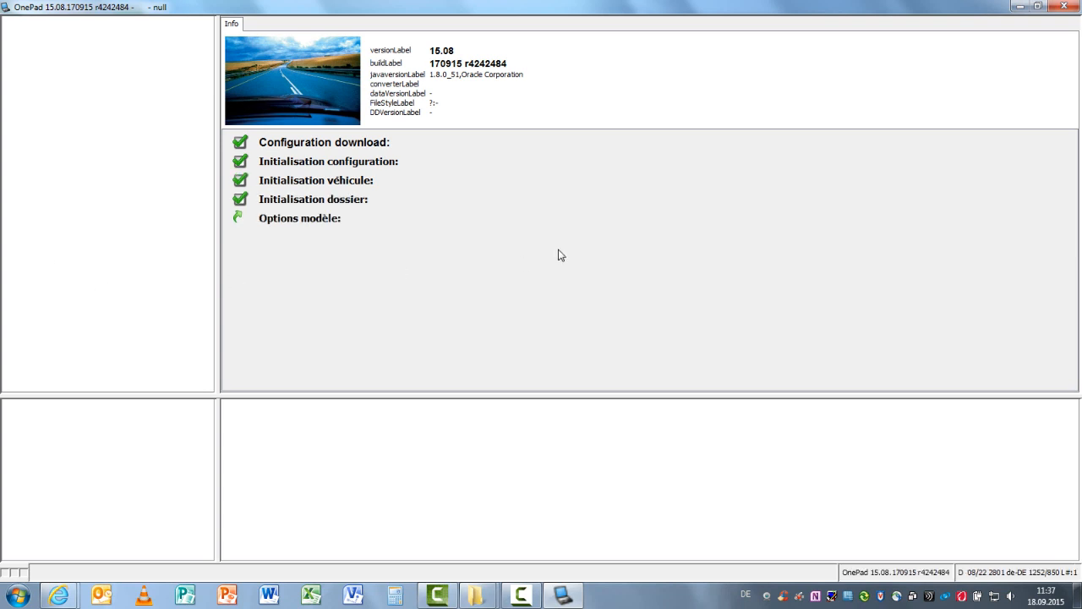
pyautogui.click(497, 307)
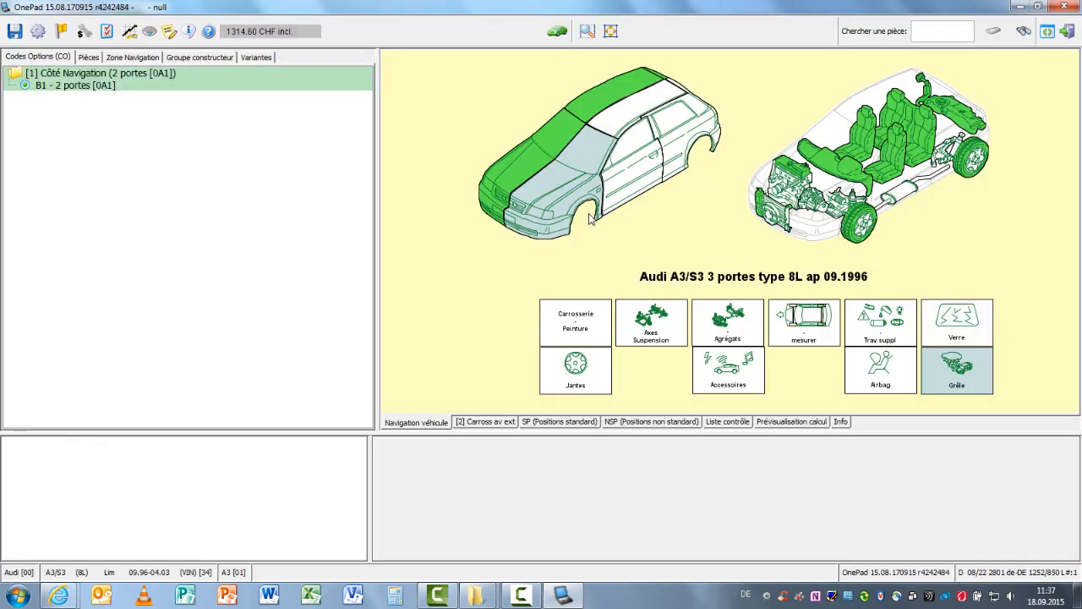
pyautogui.click(563, 185)
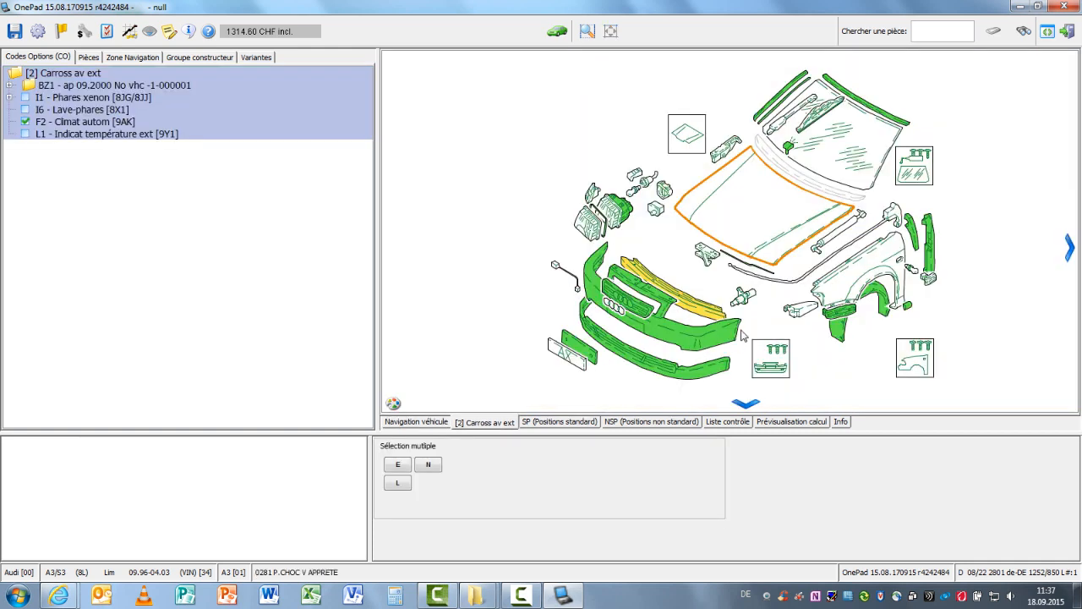
# Mark the front hood for replacement with the OEM part from supplier 000: AUDI and leave damage capture
pyautogui.click(791, 235)
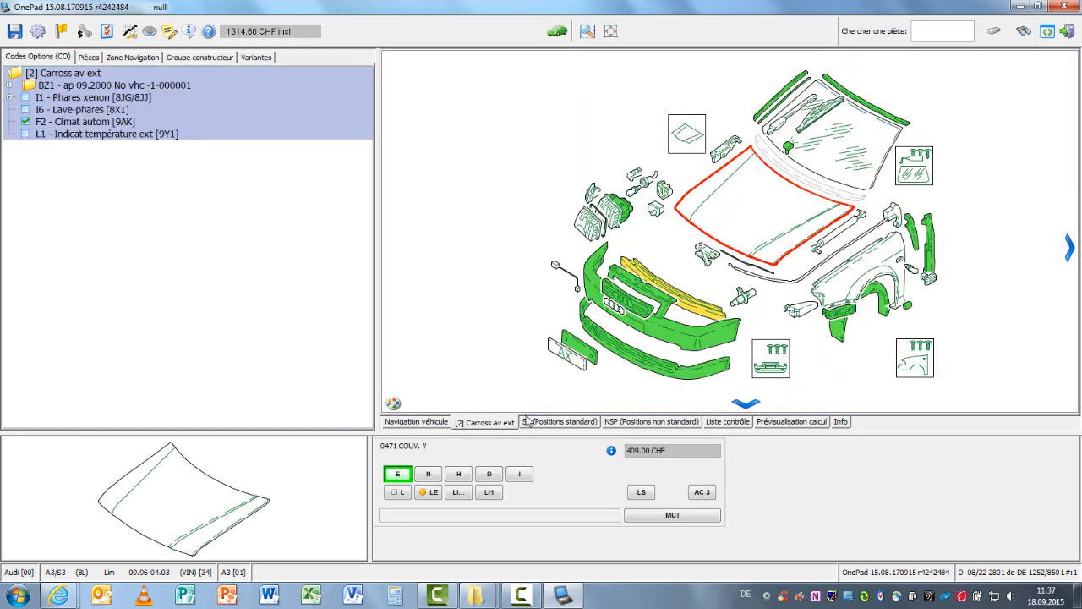
pyautogui.click(396, 479)
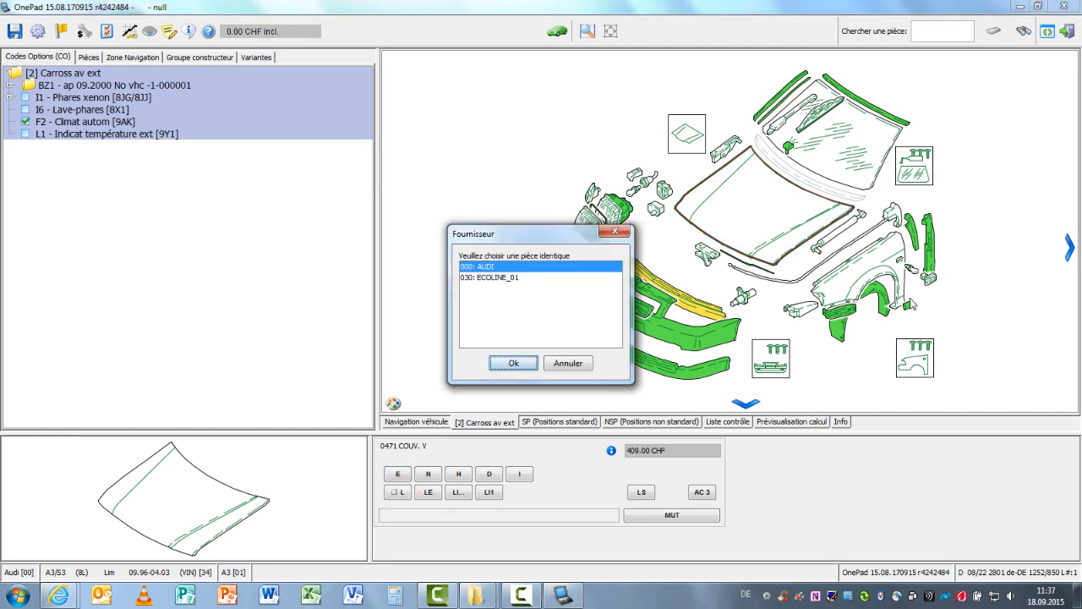
pyautogui.click(517, 365)
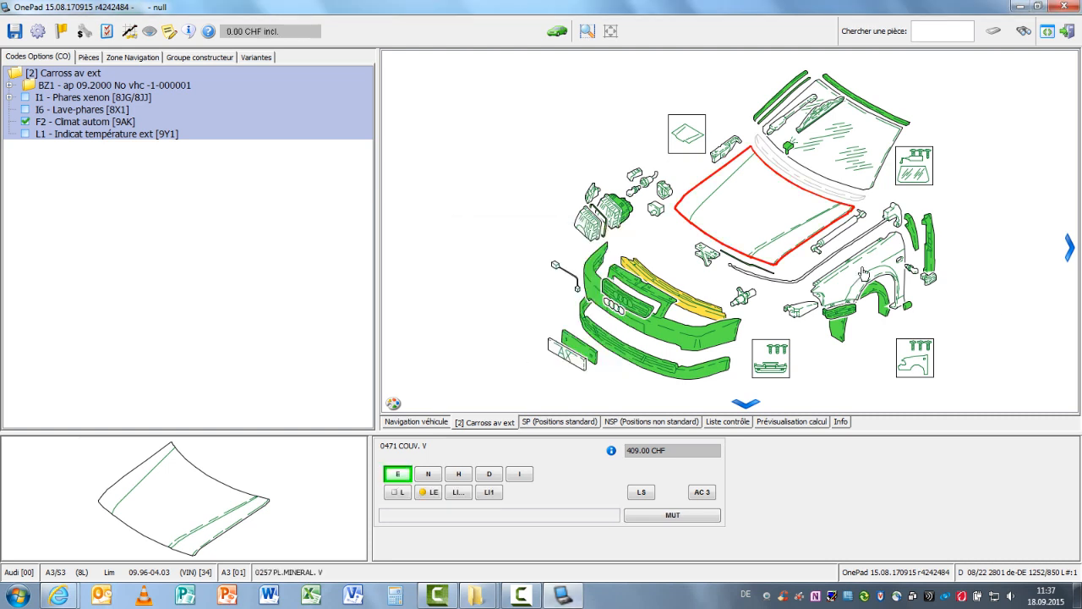
pyautogui.click(1065, 34)
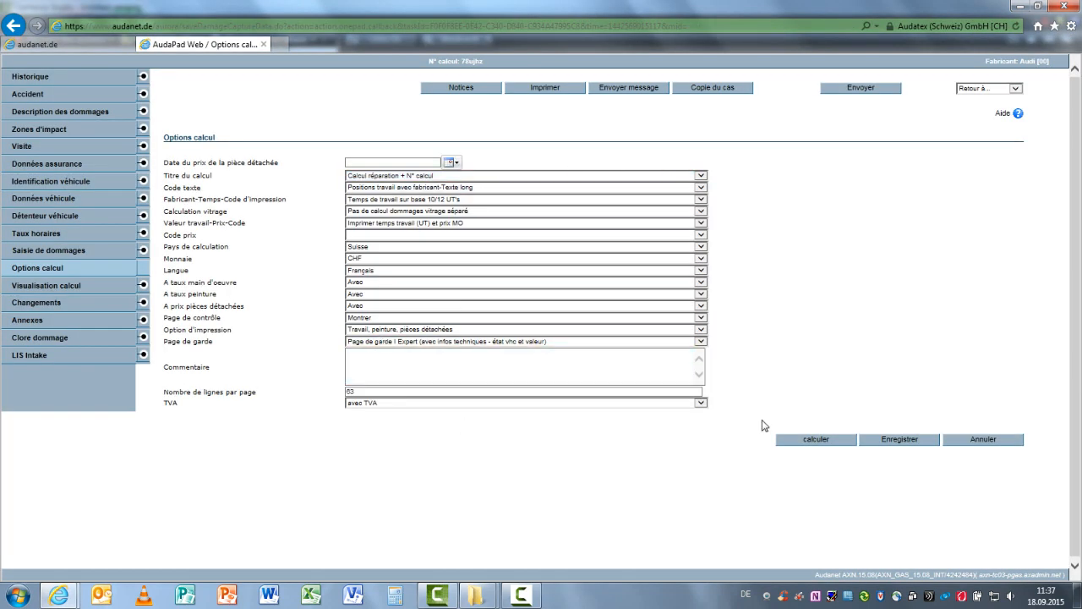
# Calculate the Audi case and save the calculation after reading through its report
pyautogui.click(805, 440)
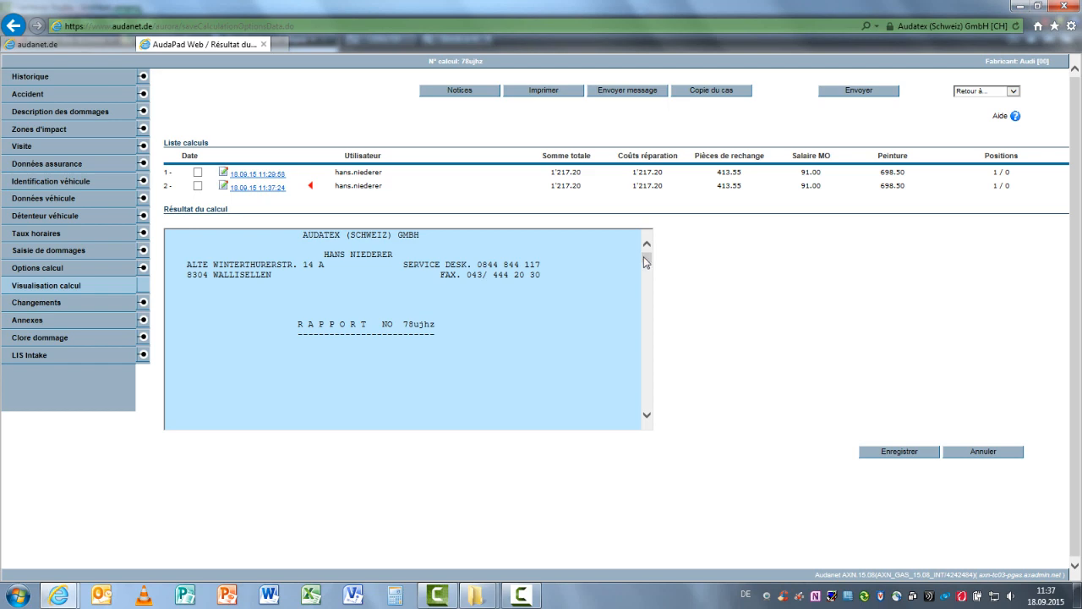
pyautogui.moveTo(645, 263)
pyautogui.mouseDown()
pyautogui.moveTo(643, 341)
pyautogui.moveTo(625, 399)
pyautogui.moveTo(640, 398)
pyautogui.mouseUp()
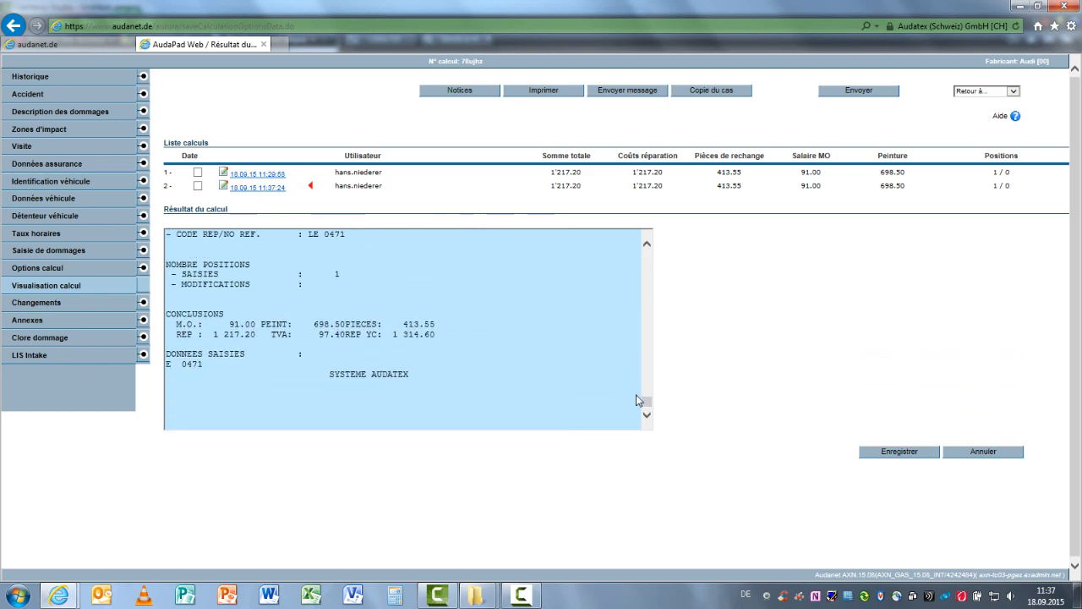
pyautogui.click(896, 455)
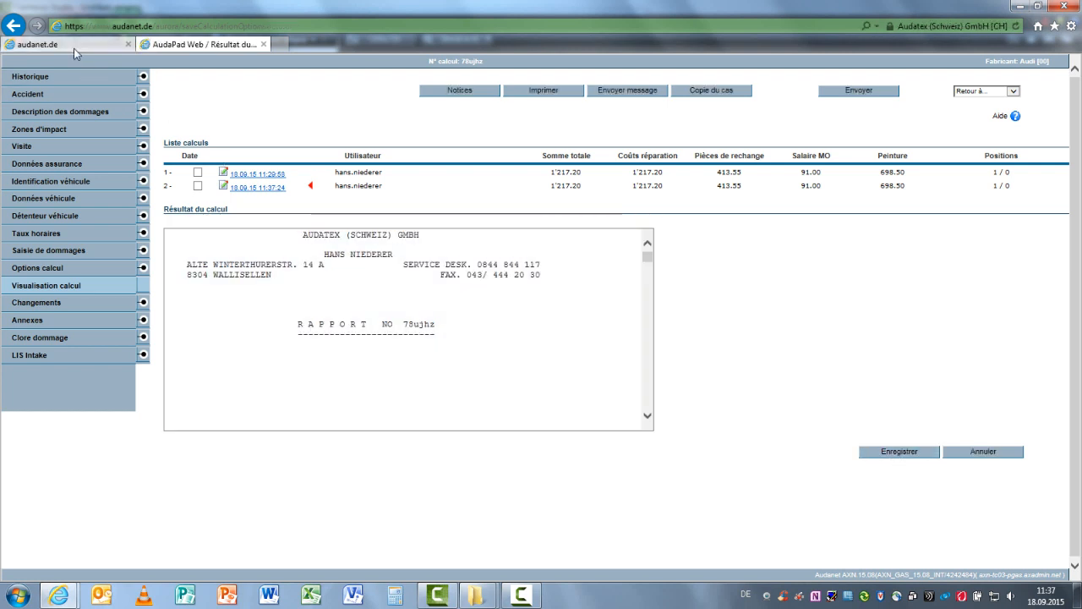
# Switch to the Toyota claim in Audatex Claims and launch its damage capture as Estimation réparation
pyautogui.click(74, 47)
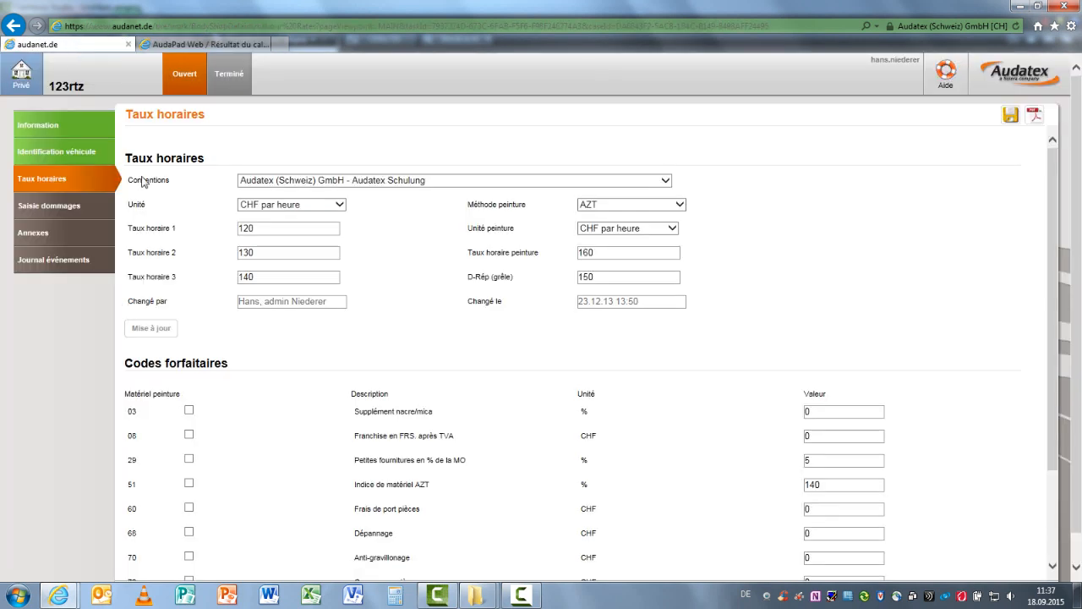
pyautogui.click(77, 213)
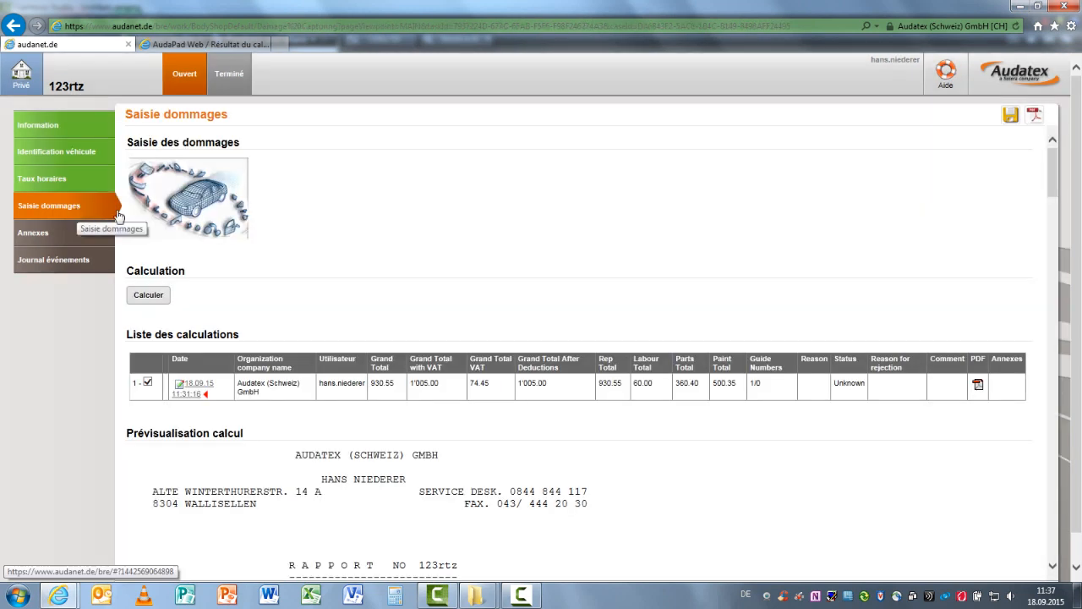
pyautogui.click(203, 201)
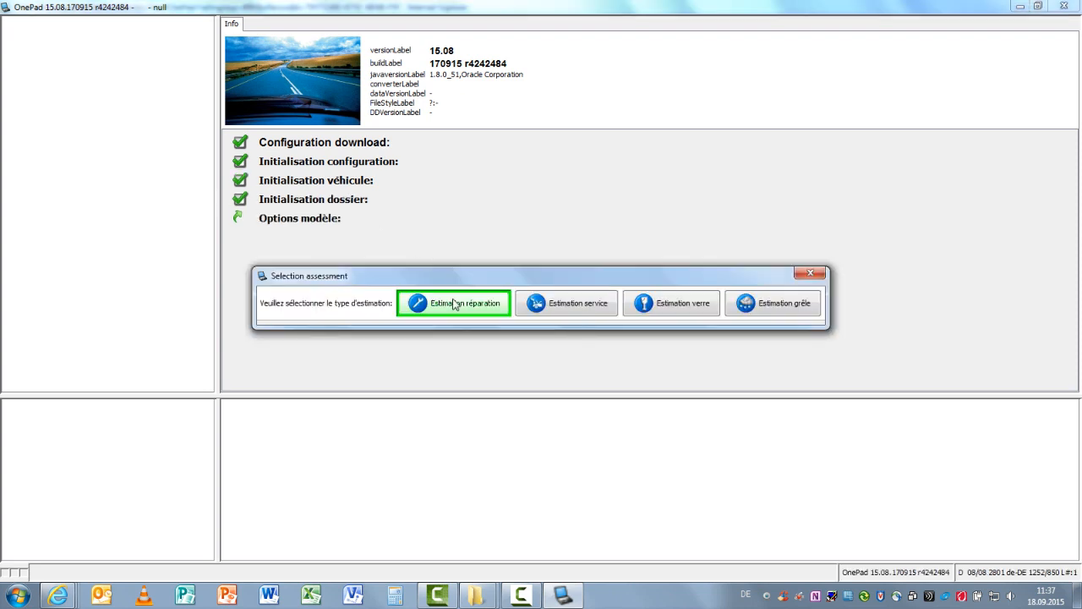
pyautogui.click(455, 305)
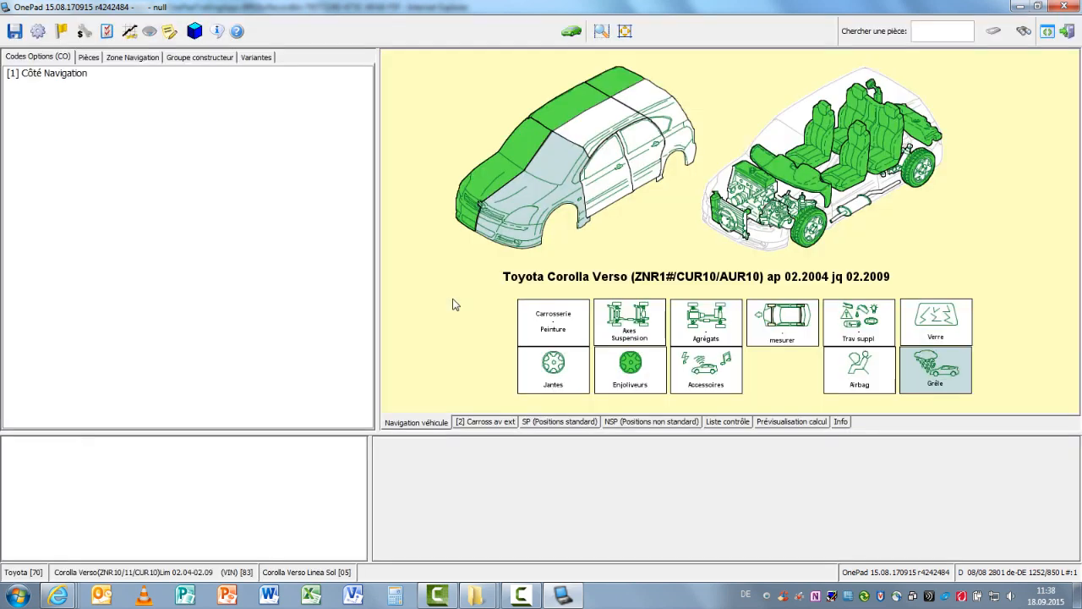
# In the front exterior body zone, mark the left front fender for replacement with the OEM part and leave damage capture
pyautogui.click(534, 195)
pyautogui.click(863, 303)
pyautogui.click(395, 477)
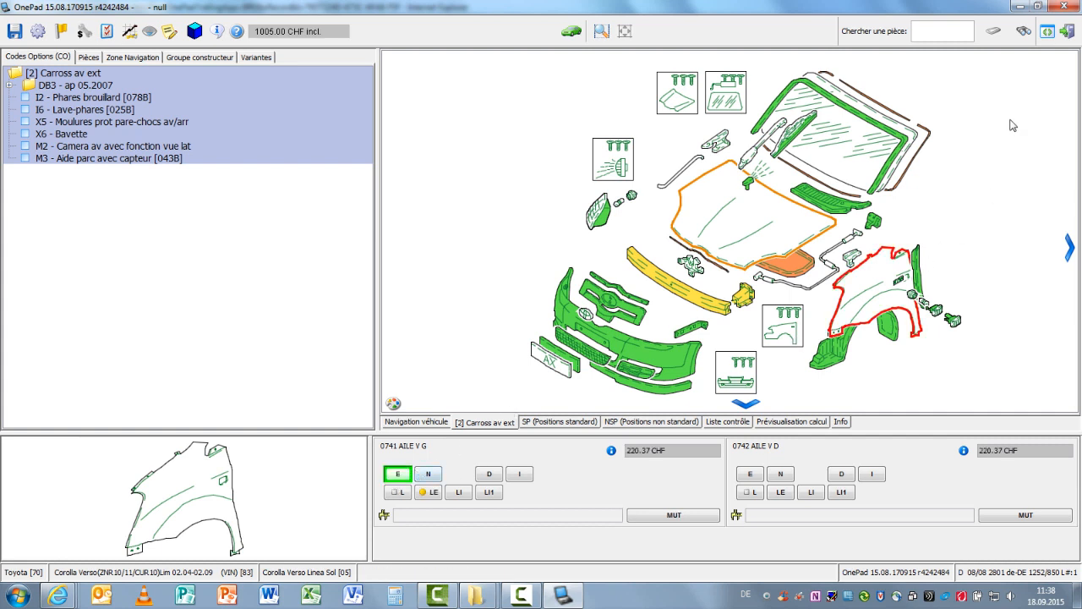
pyautogui.click(1071, 34)
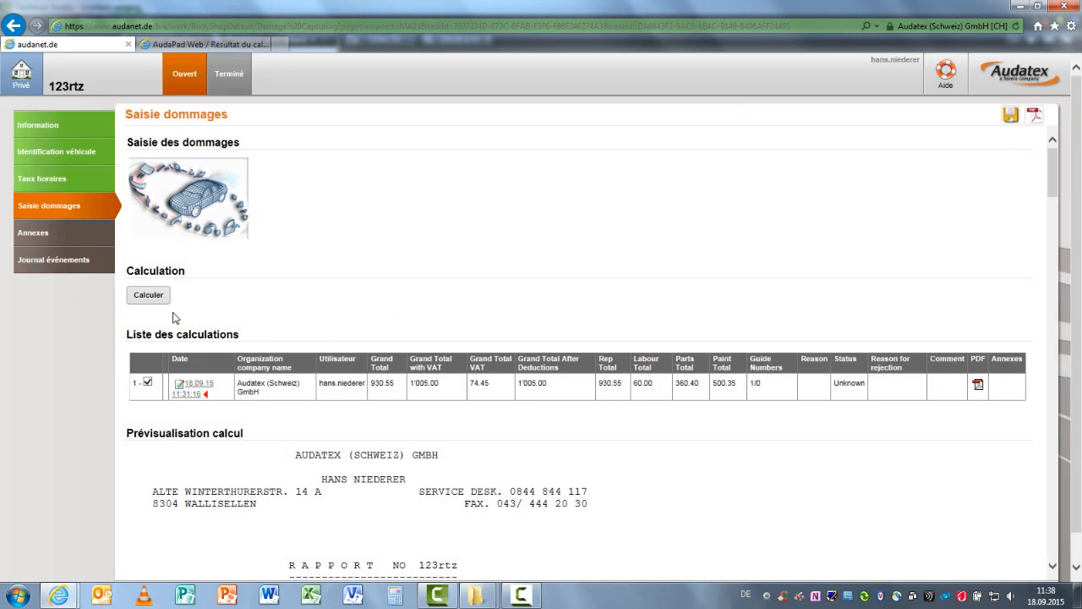
# Calculate the Toyota claim and read through the PDF report of the first calculation in the list
pyautogui.click(156, 298)
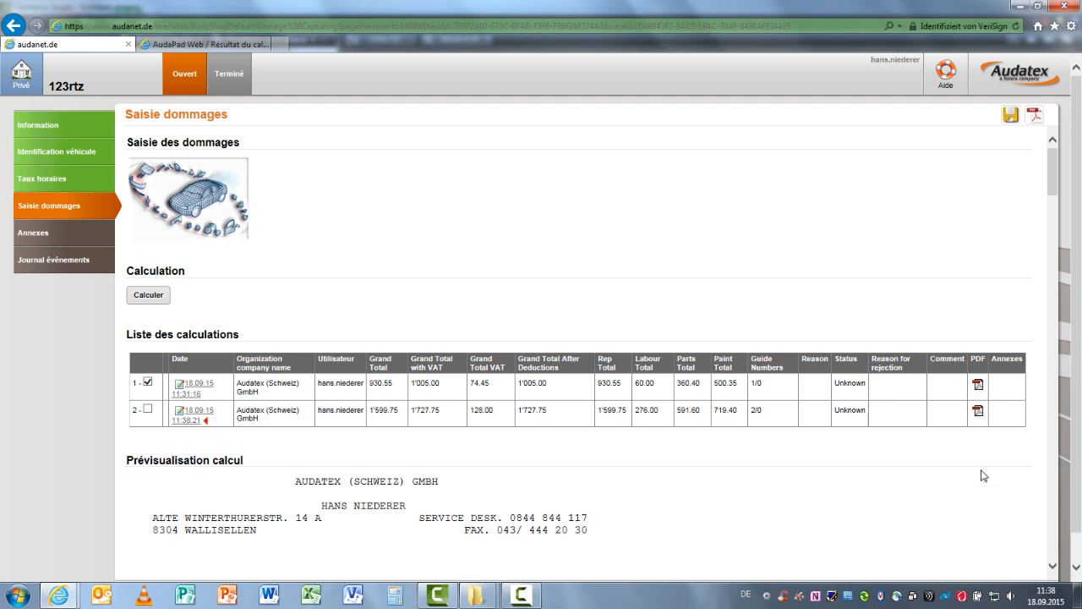
pyautogui.click(979, 385)
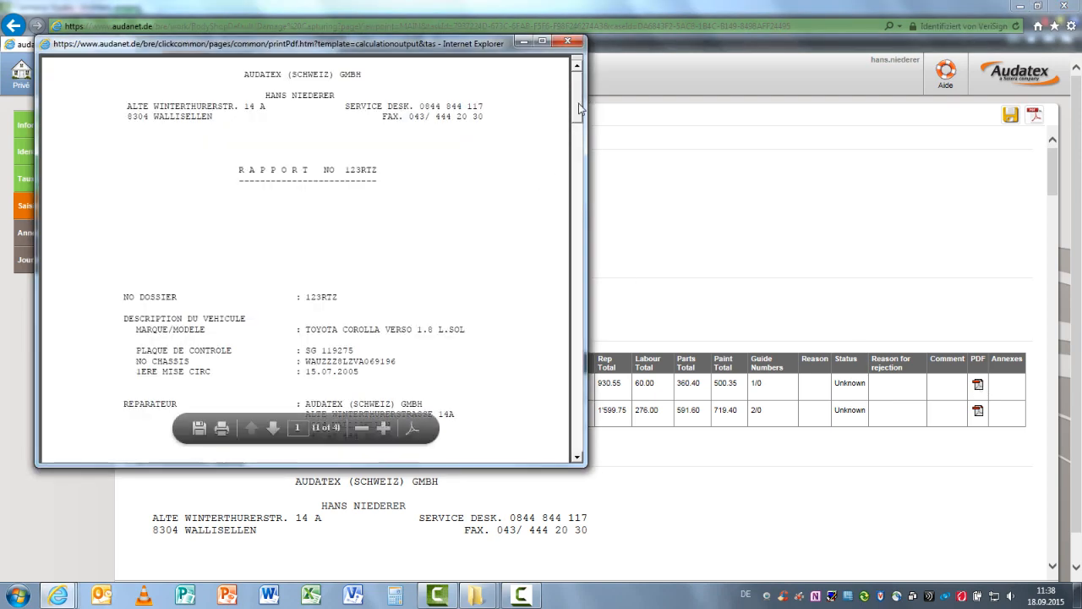
pyautogui.moveTo(580, 108); pyautogui.dragTo(551, 326)
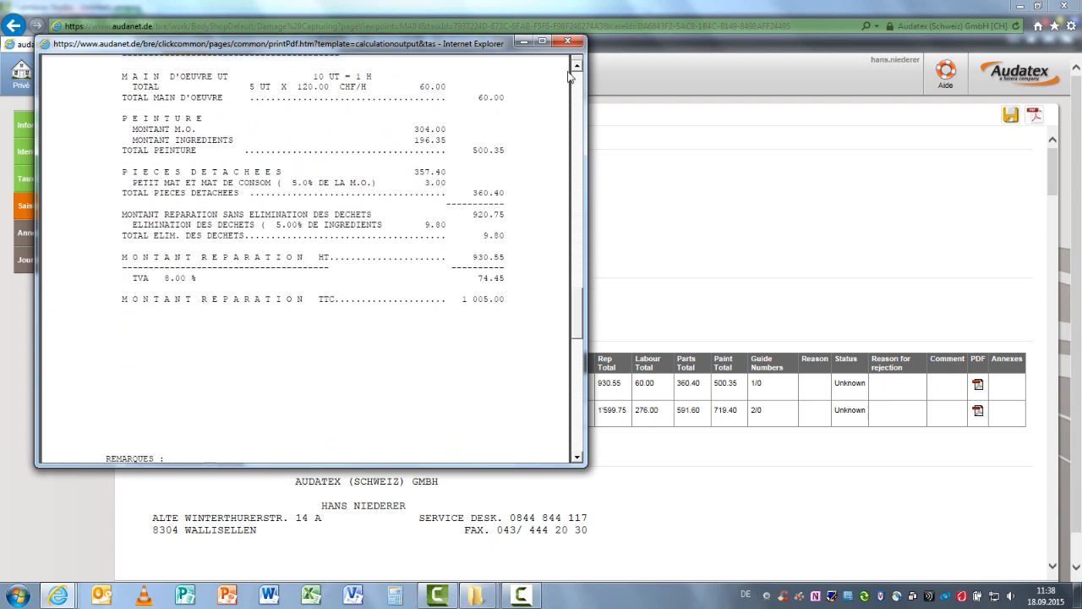
pyautogui.click(568, 41)
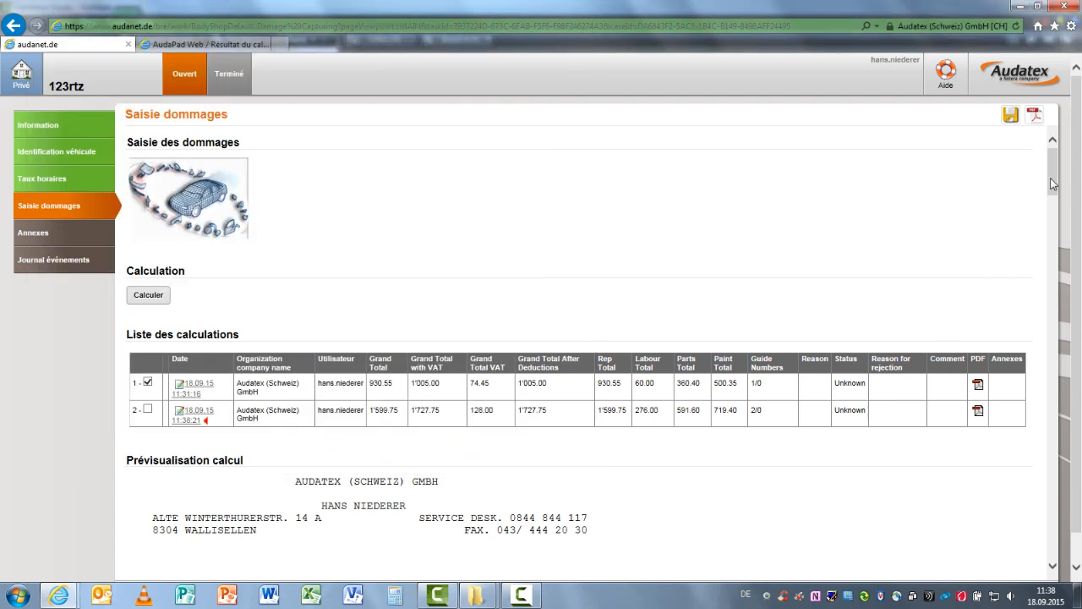
pyautogui.moveTo(1053, 173)
pyautogui.mouseDown()
pyautogui.moveTo(1030, 442)
pyautogui.moveTo(1041, 164)
pyautogui.mouseUp()
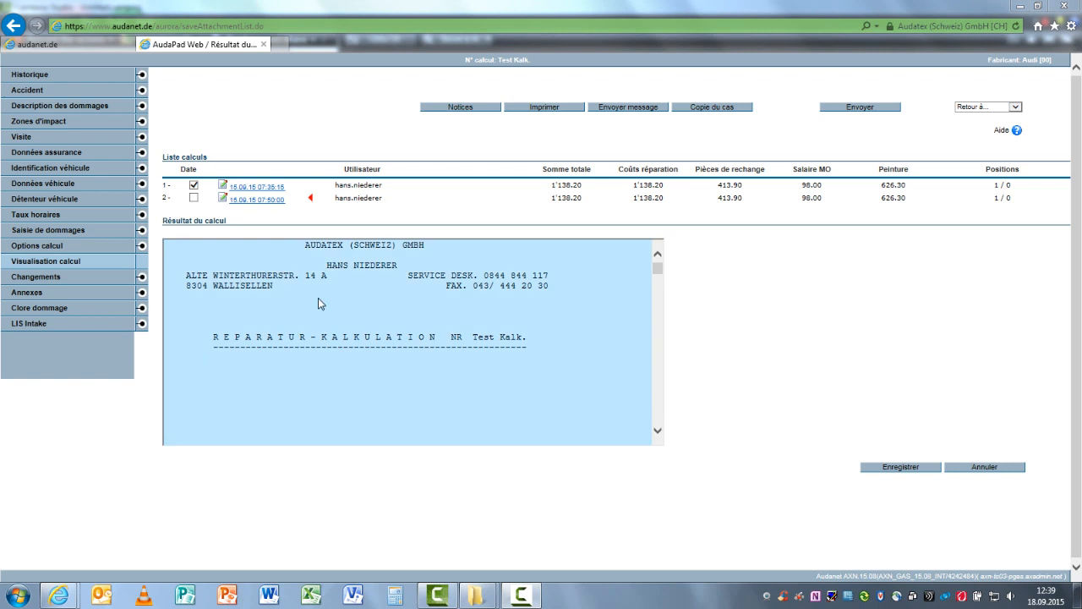
# Upload another damaged-car photo to the annexes of the Audi case in AudaPad Web
pyautogui.click(55, 292)
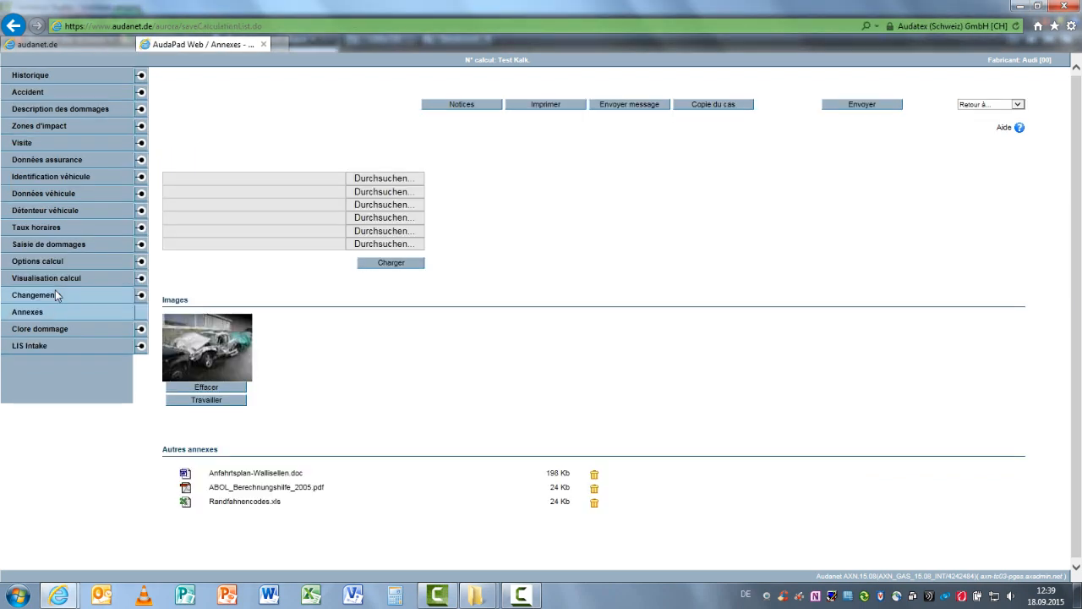
pyautogui.click(372, 177)
pyautogui.click(307, 170)
pyautogui.click(539, 346)
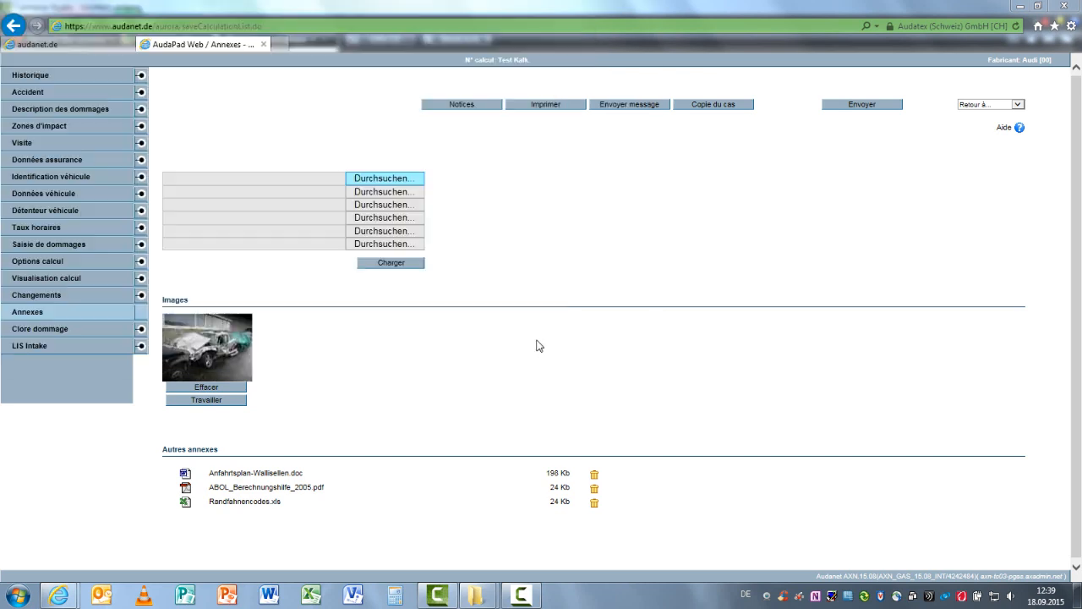
pyautogui.click(389, 263)
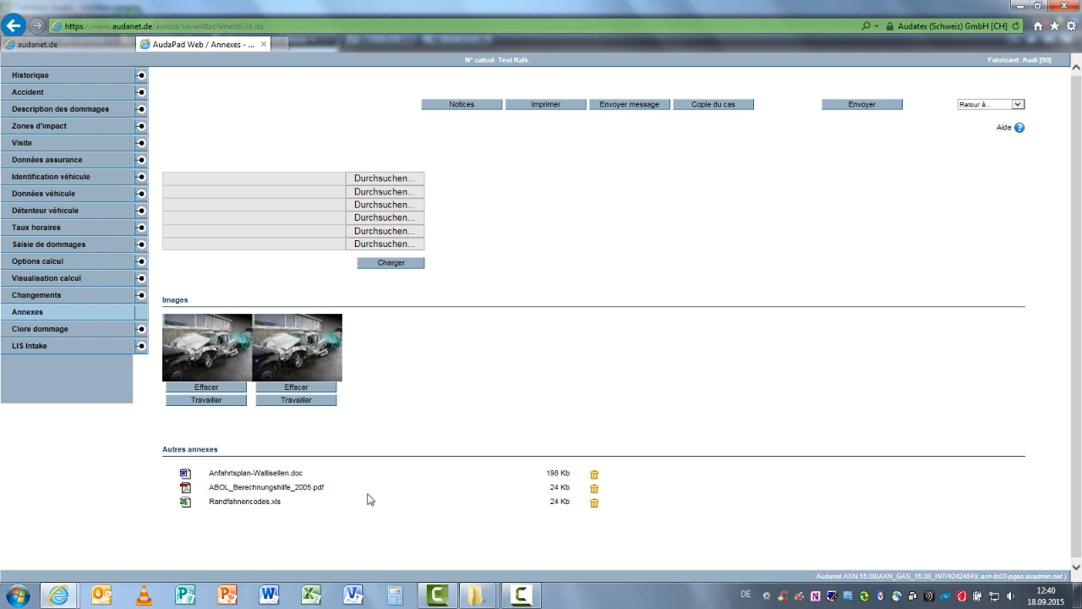
# In Audatex Claims, add six photos to the Toyota claim's Fotos annexes, from 8corvette_20051213_001.jpg through 396927568.jpg
pyautogui.click(95, 48)
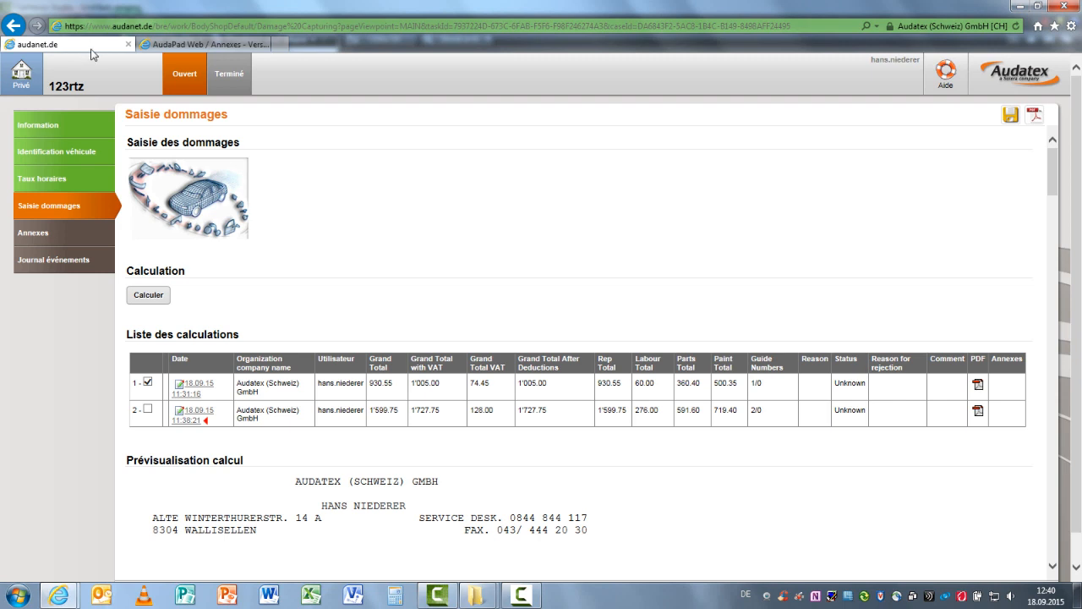
pyautogui.click(46, 238)
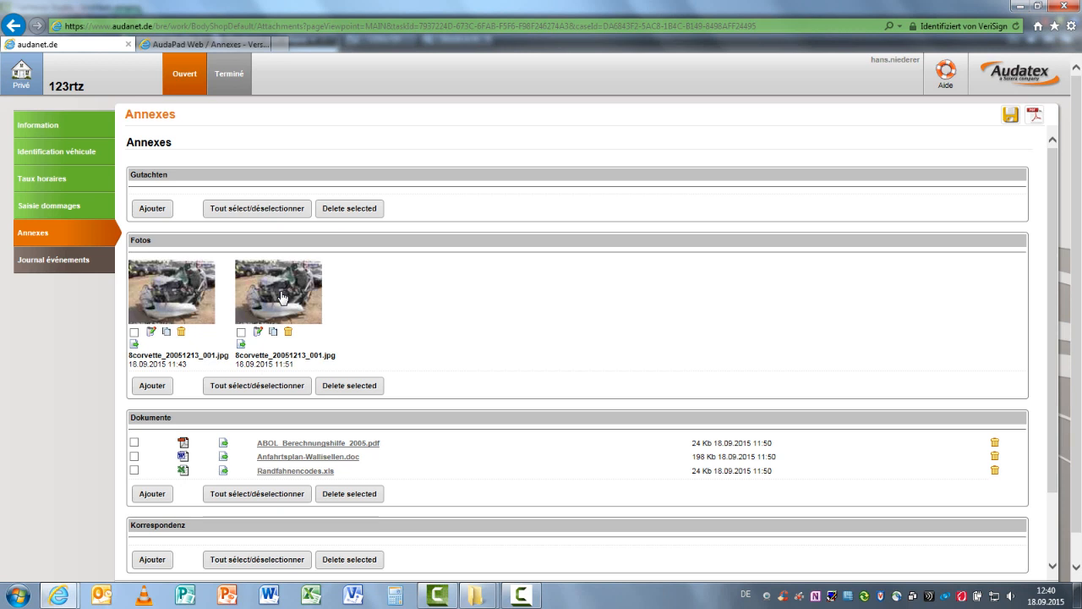
pyautogui.click(166, 387)
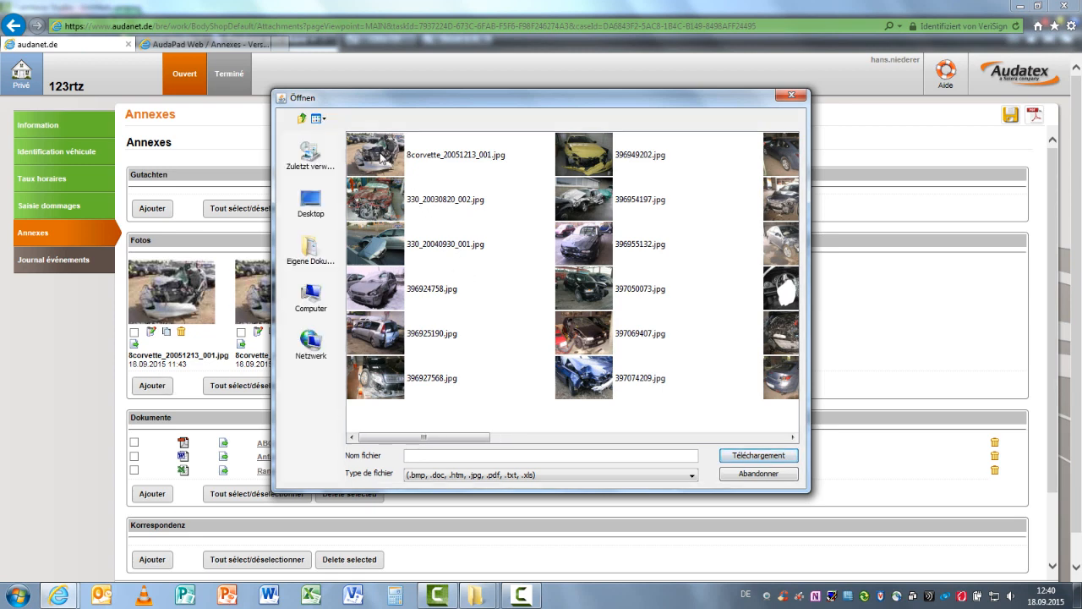
pyautogui.click(381, 157)
pyautogui.keyDown('ctrl'); pyautogui.click(386, 208); pyautogui.keyUp('ctrl')
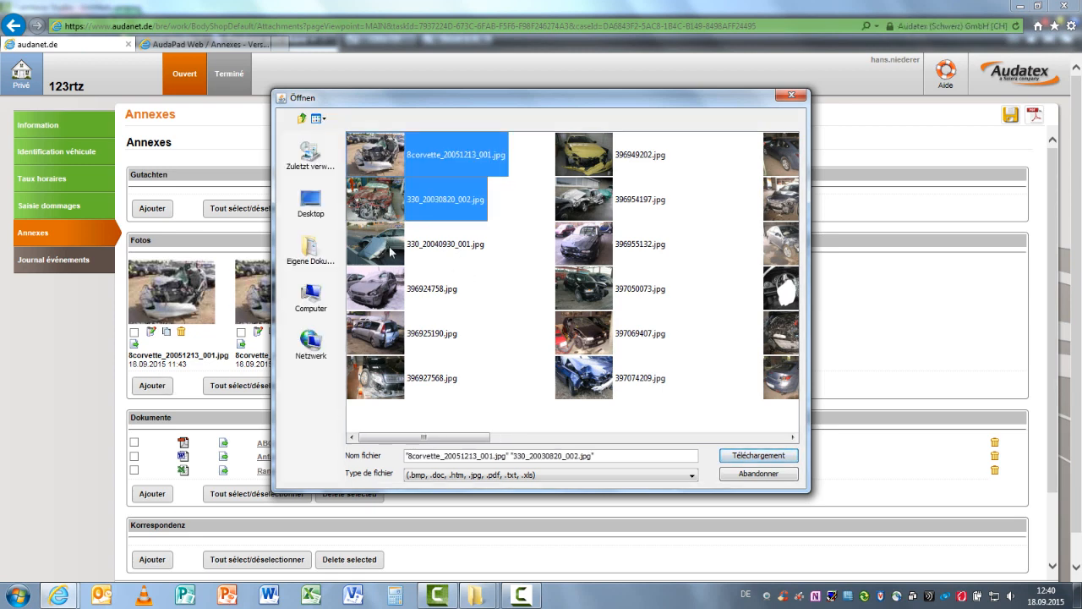
pyautogui.keyDown('ctrl'); pyautogui.click(390, 258); pyautogui.keyUp('ctrl')
pyautogui.keyDown('ctrl'); pyautogui.click(386, 296); pyautogui.keyUp('ctrl')
pyautogui.keyDown('ctrl'); pyautogui.click(385, 334); pyautogui.keyUp('ctrl')
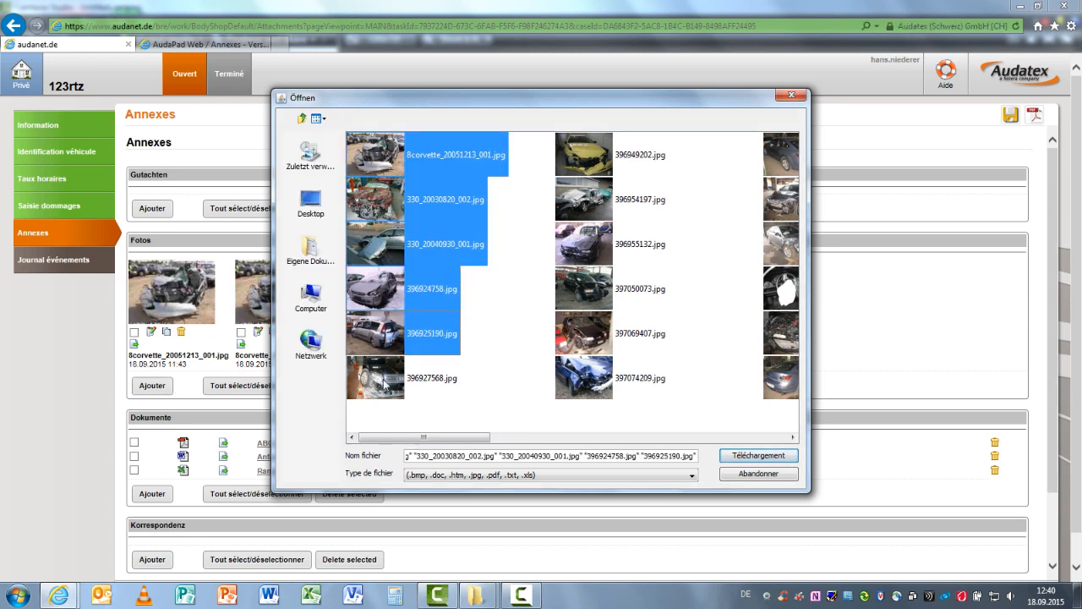
pyautogui.keyDown('ctrl'); pyautogui.click(404, 364); pyautogui.keyUp('ctrl')
pyautogui.click(739, 459)
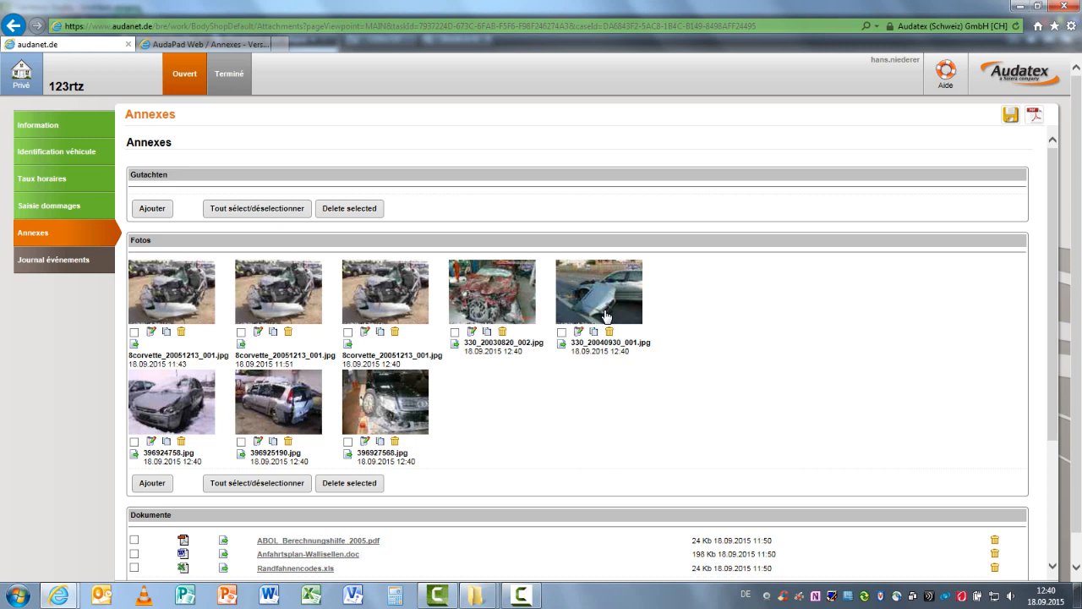
# Move photo 330_20040930_001.jpg from Fotos to the Gutachten category and look through the remaining annex categories
pyautogui.moveTo(605, 315); pyautogui.dragTo(501, 241)
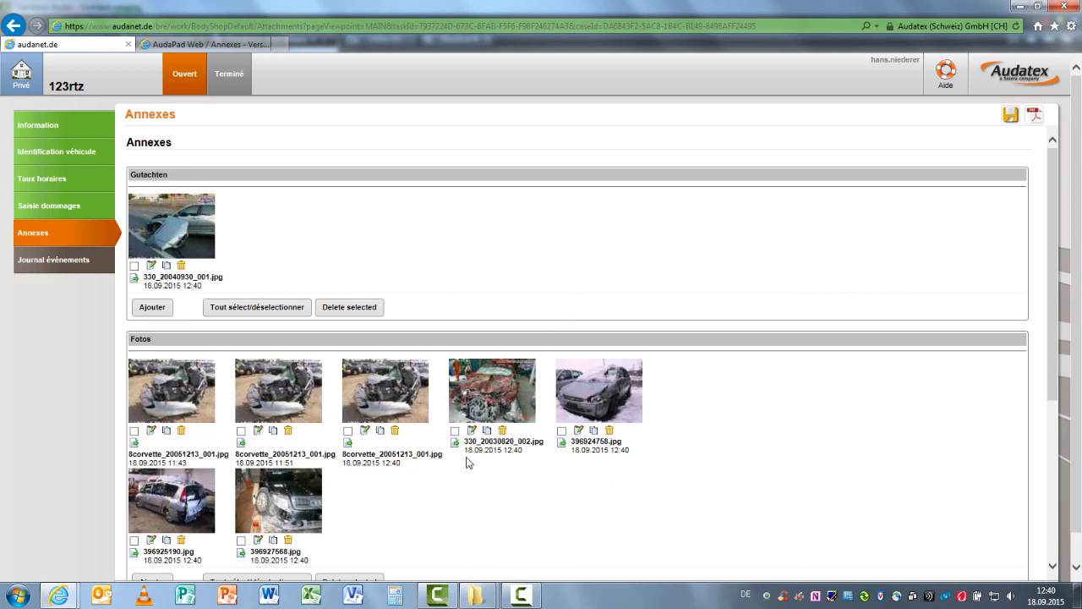
pyautogui.scroll(-3, 469, 462)
pyautogui.scroll(-3, 436, 518)
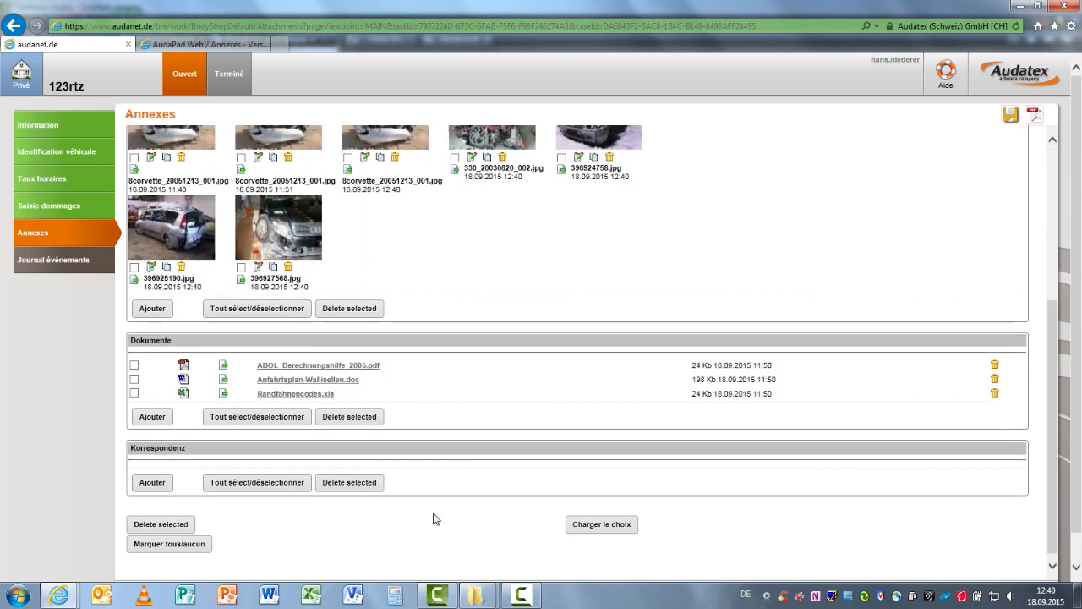
pyautogui.scroll(6, 433, 519)
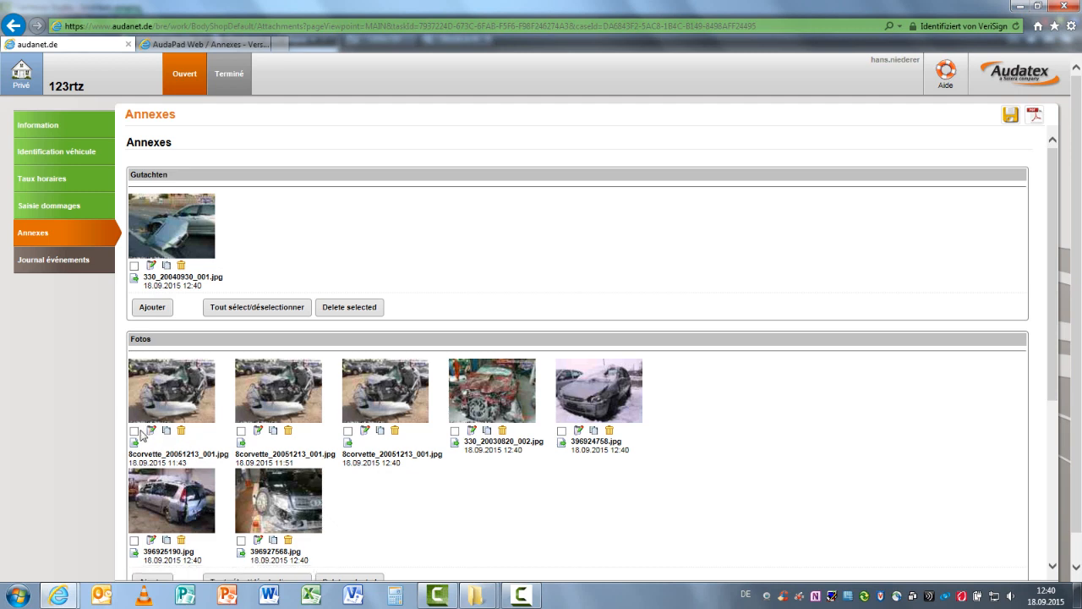
# Duplicate the first 8corvette_20051213_001.jpg photo and open the copy for editing with the option to overwrite the original image
pyautogui.click(134, 432)
pyautogui.click(167, 433)
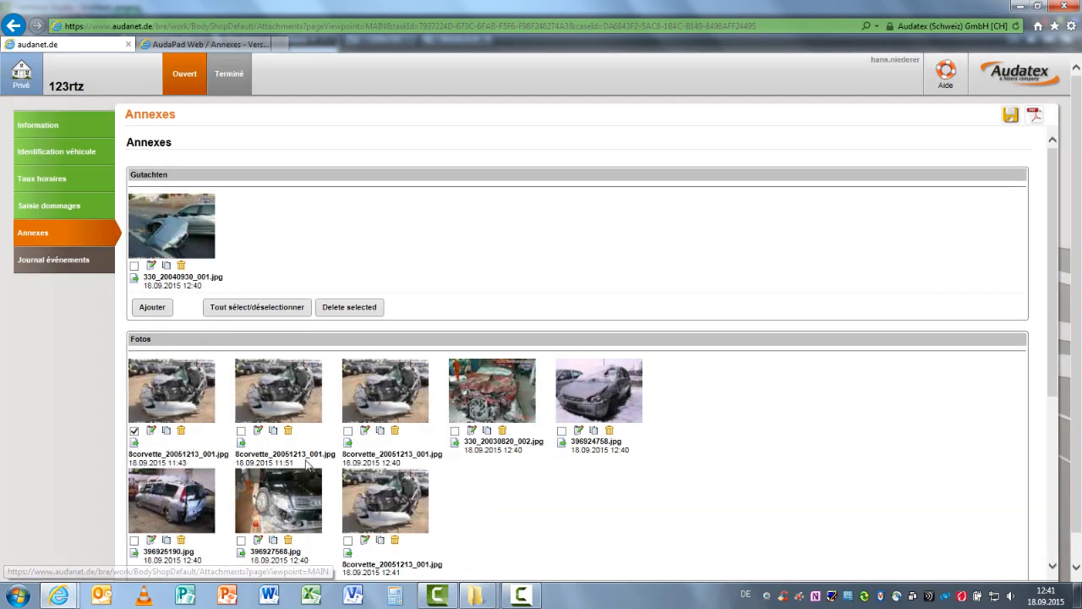
pyautogui.click(365, 541)
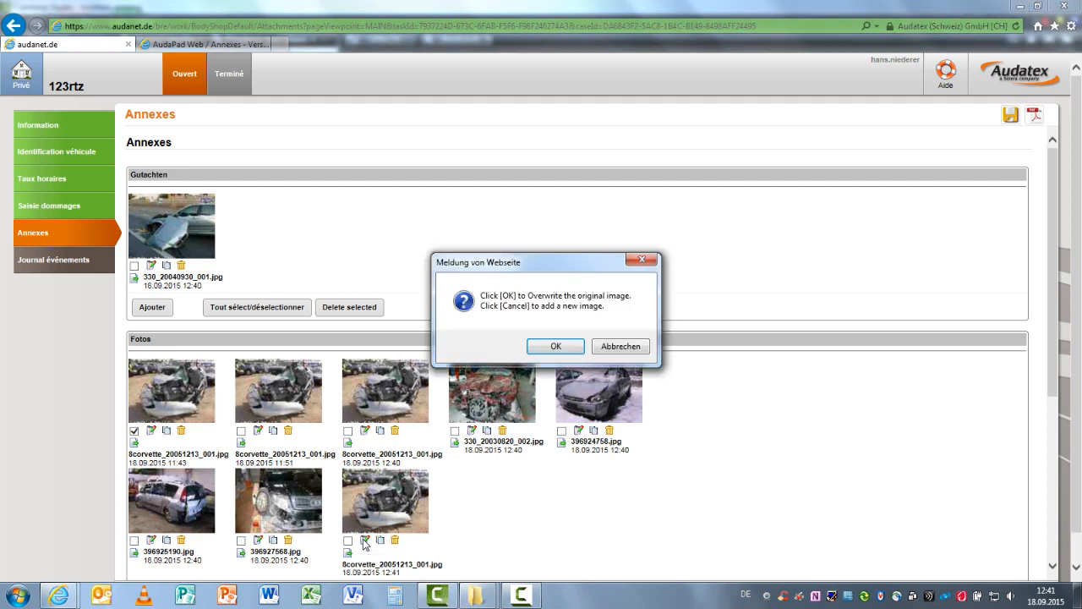
pyautogui.click(553, 347)
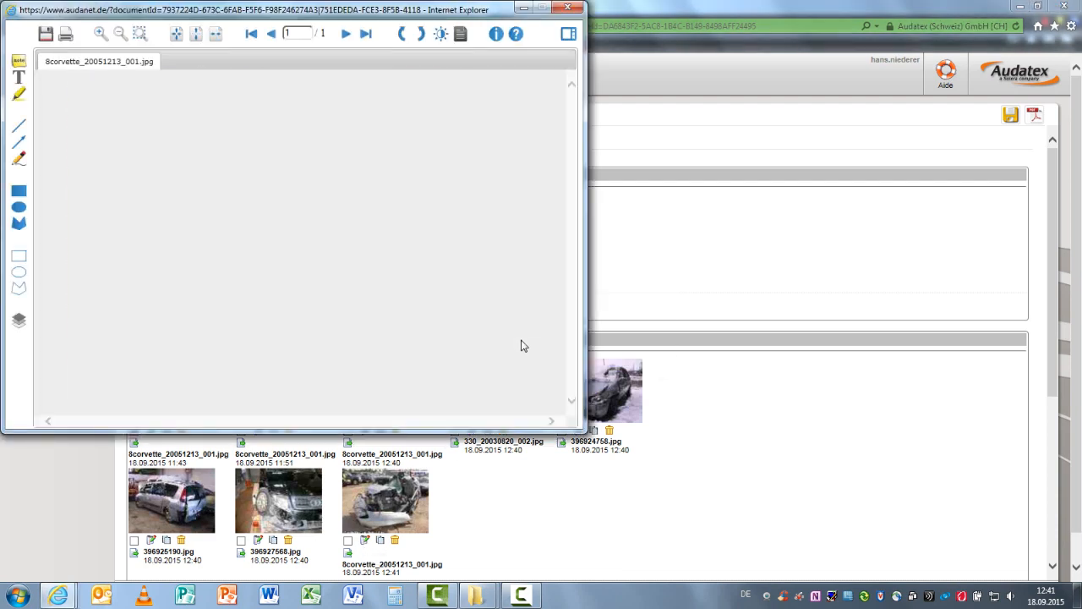
# Draw a red arrow on the photo pointing at the wrecked car's damaged engine bay
pyautogui.moveTo(322, 18); pyautogui.dragTo(561, 49)
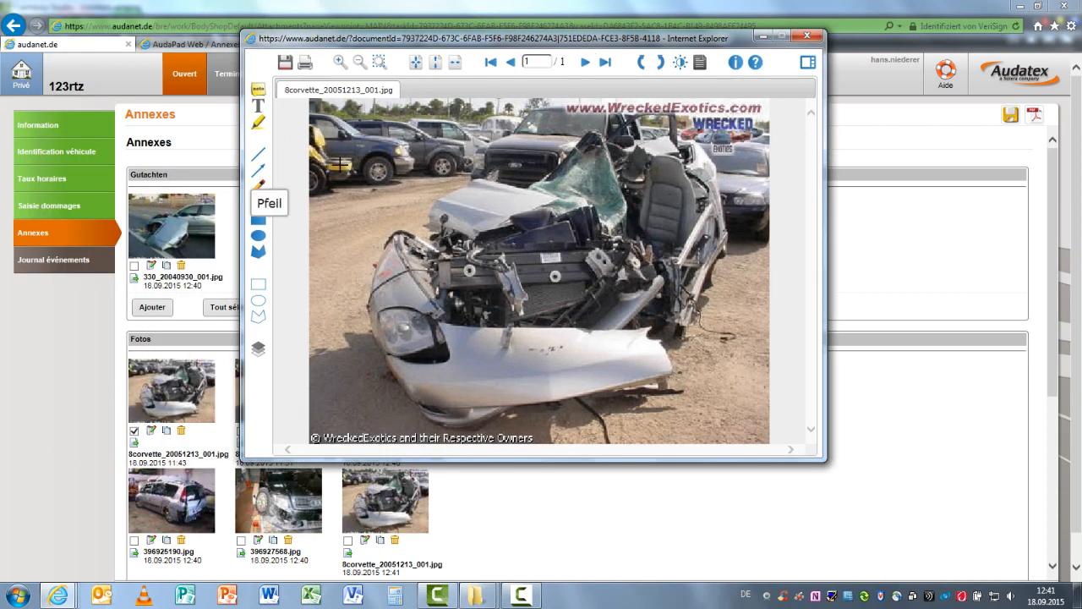
pyautogui.click(259, 172)
pyautogui.moveTo(436, 146); pyautogui.dragTo(499, 230)
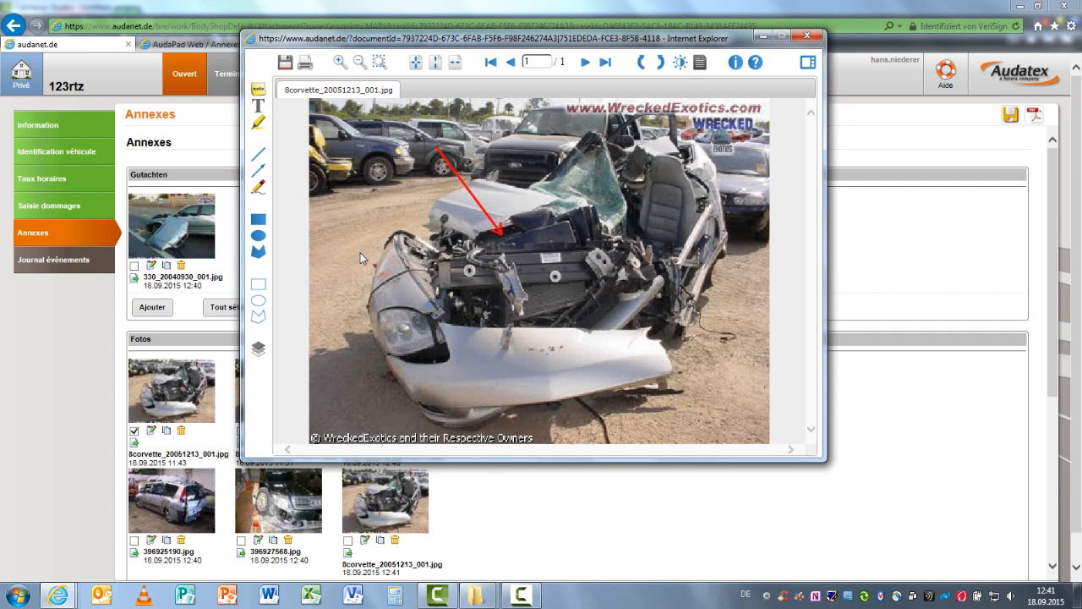
# Draw a red rectangle outline around the wrecked car's front bumper, save the annotated photo and close the image editor
pyautogui.click(259, 284)
pyautogui.moveTo(410, 305)
pyautogui.mouseDown()
pyautogui.moveTo(445, 320)
pyautogui.moveTo(642, 344)
pyautogui.moveTo(653, 364)
pyautogui.mouseUp()
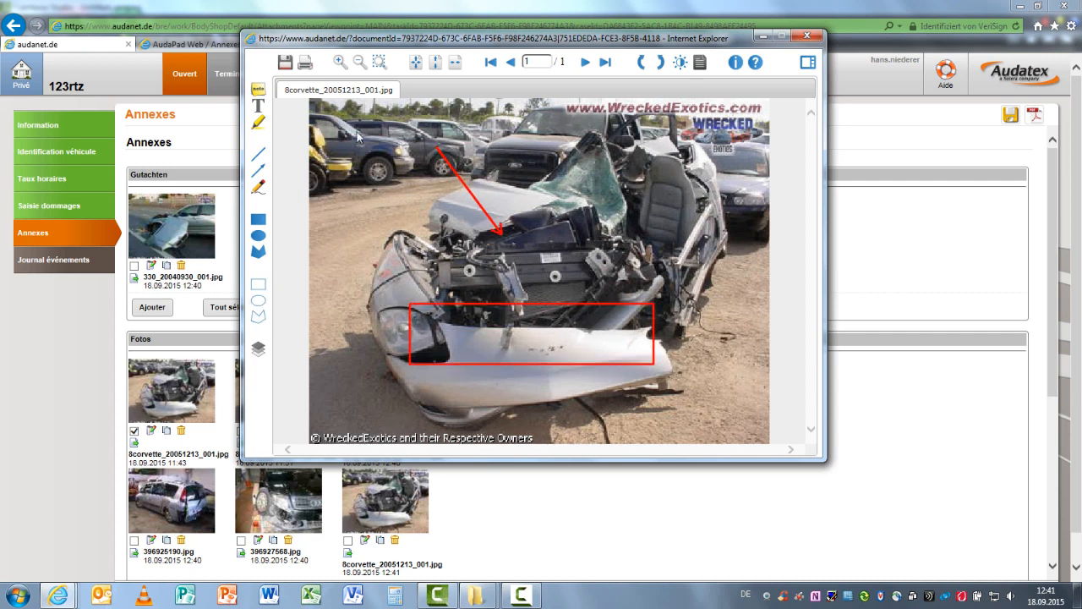
pyautogui.click(286, 69)
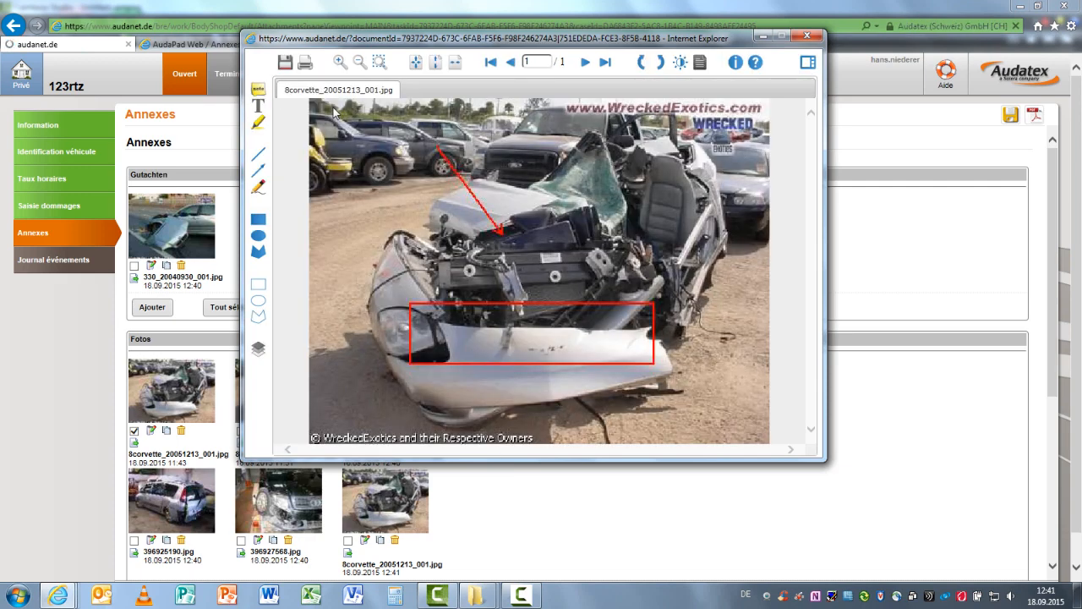
pyautogui.click(803, 35)
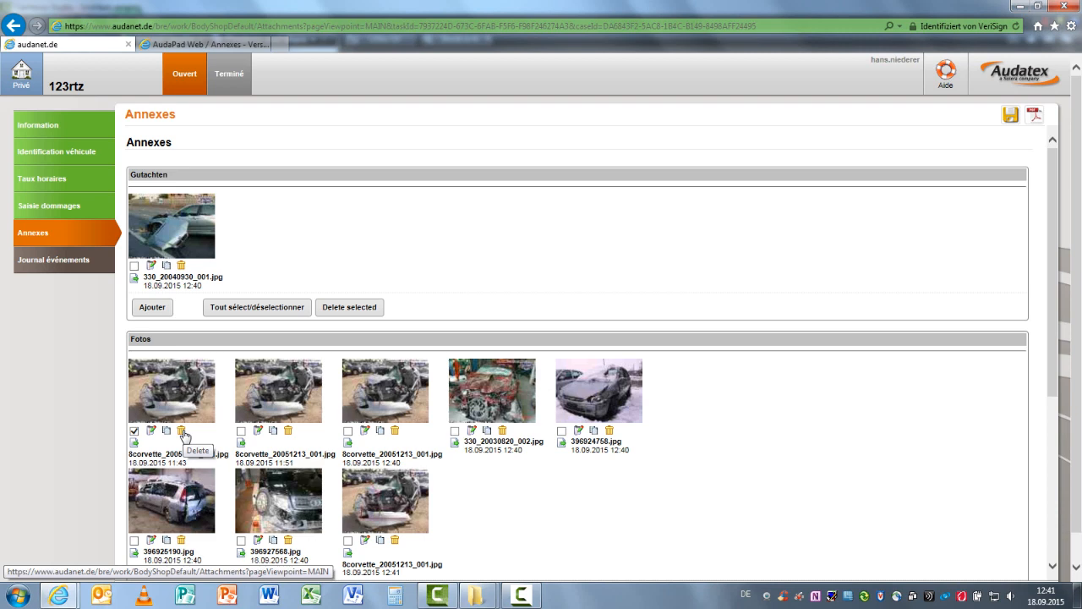
# Delete the first 8corvette_20051213_001.jpg photo from Fotos, and open the rename field of its successor without changing the name
pyautogui.click(182, 432)
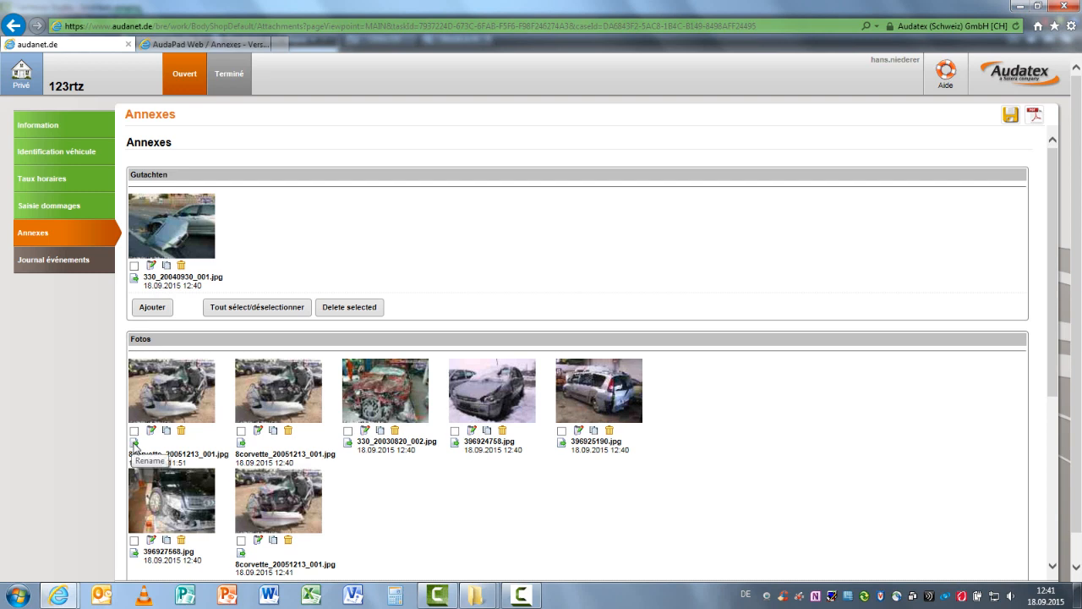
pyautogui.click(134, 443)
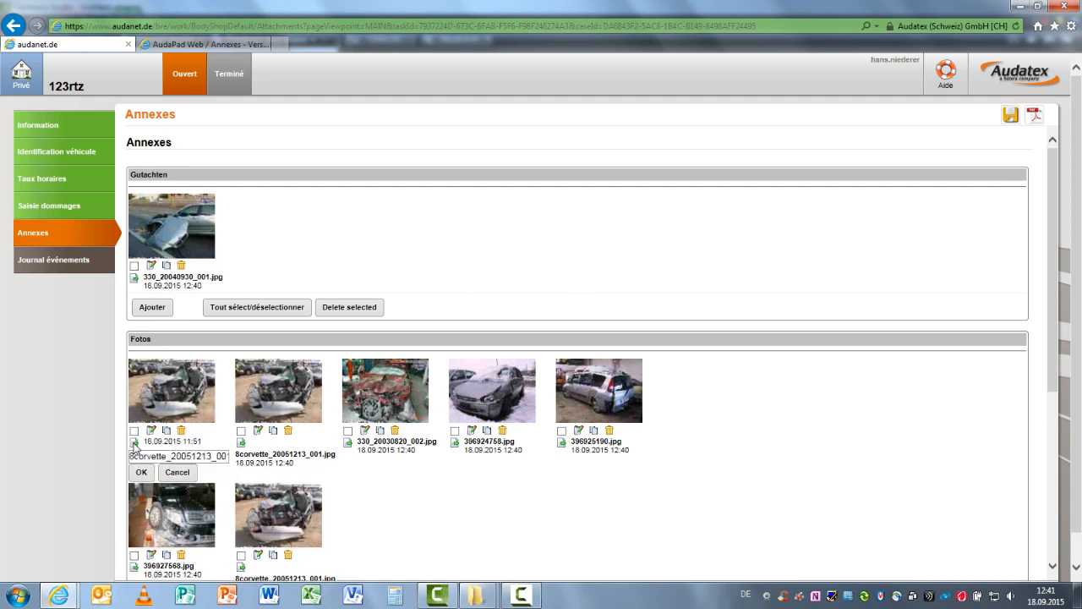
pyautogui.click(186, 474)
pyautogui.scroll(-5, 423, 450)
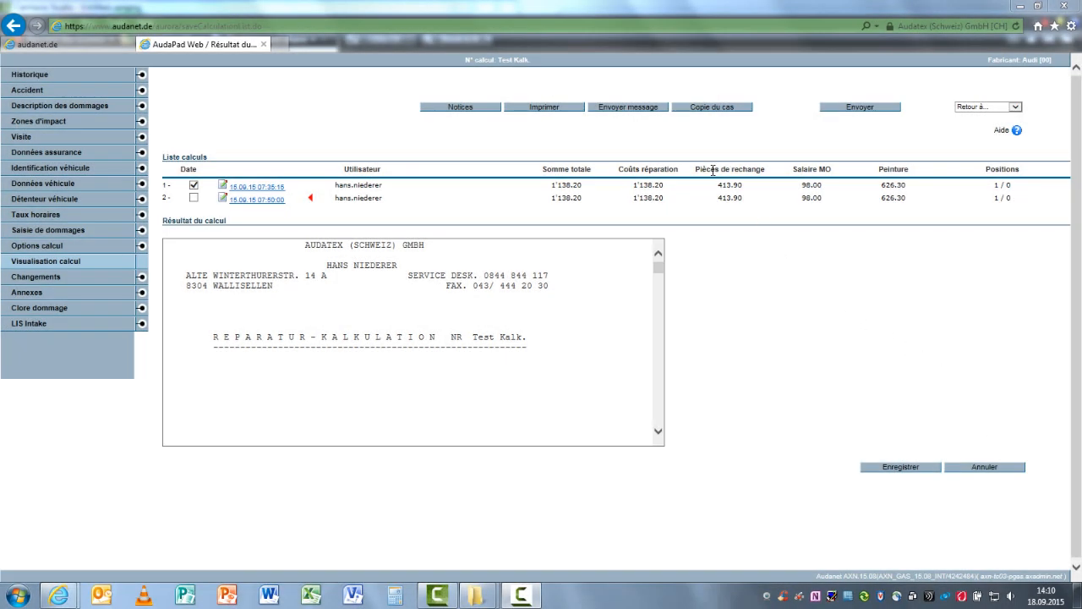
# In AudaPad Web, generate a Partiel PDF of Test Kalk. calculation 2 with Calcul and Annexe included, view it and close it
pyautogui.click(555, 112)
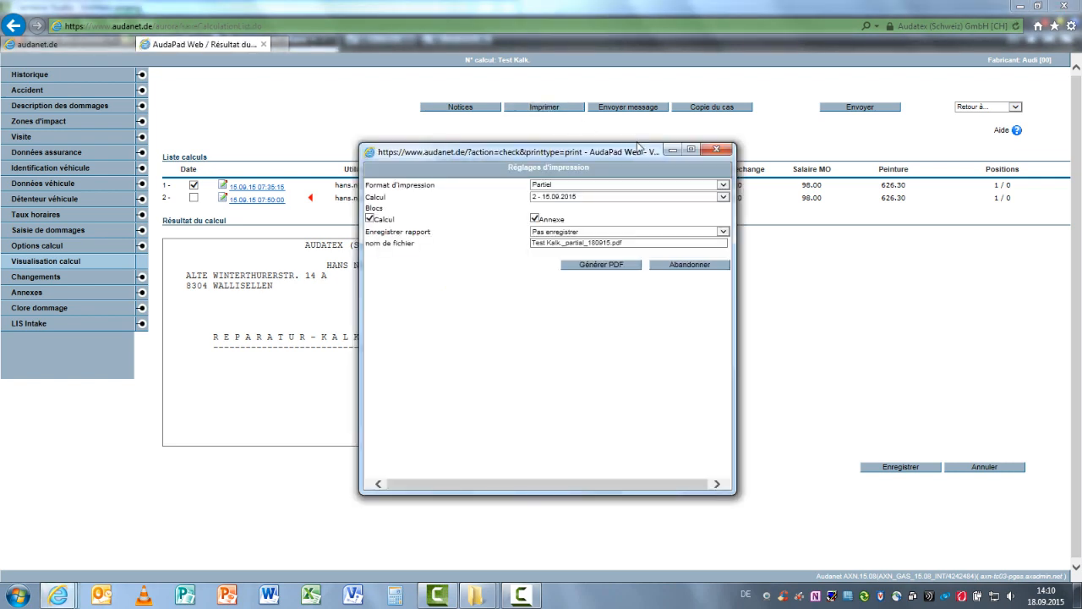
pyautogui.click(724, 185)
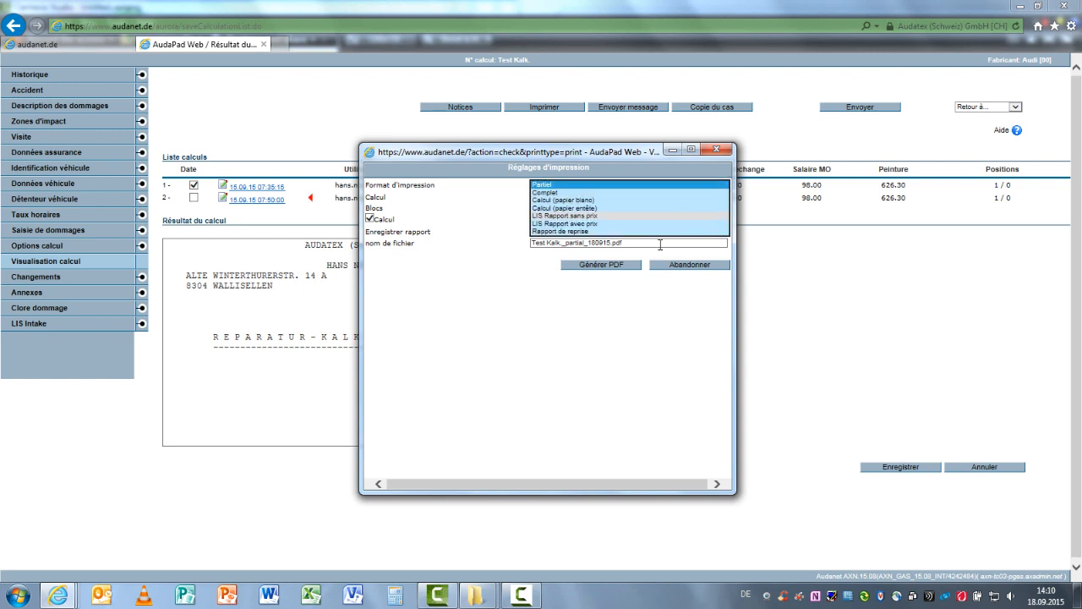
pyautogui.click(617, 325)
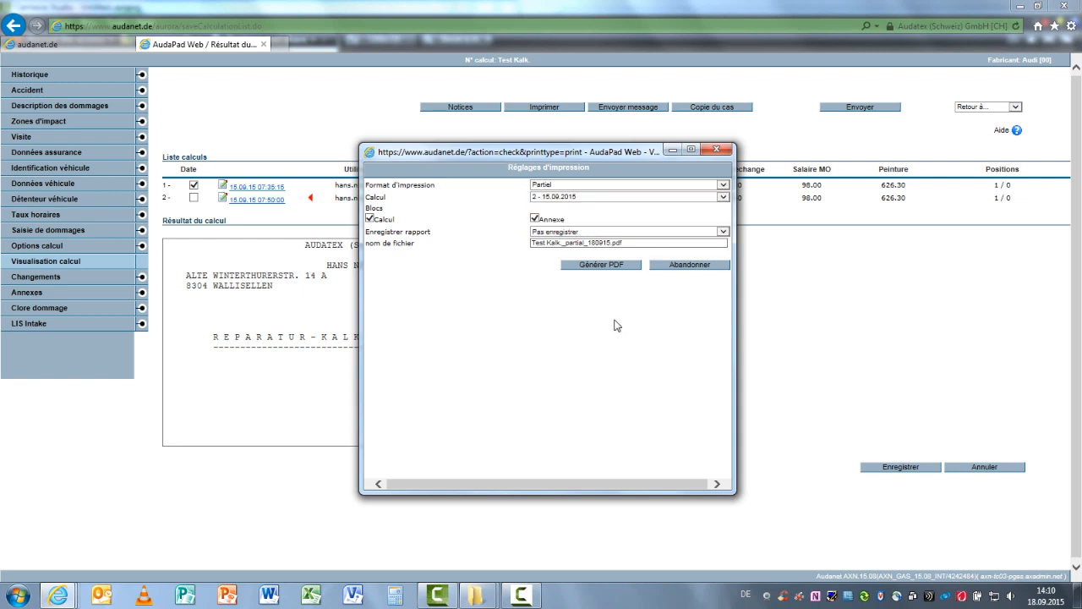
pyautogui.click(601, 265)
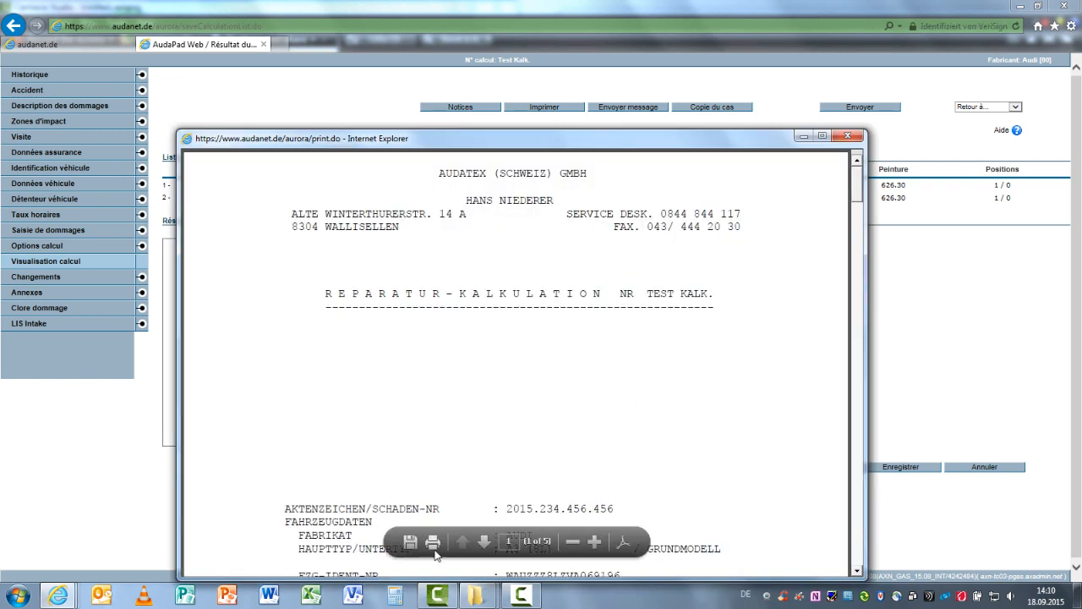
pyautogui.click(624, 547)
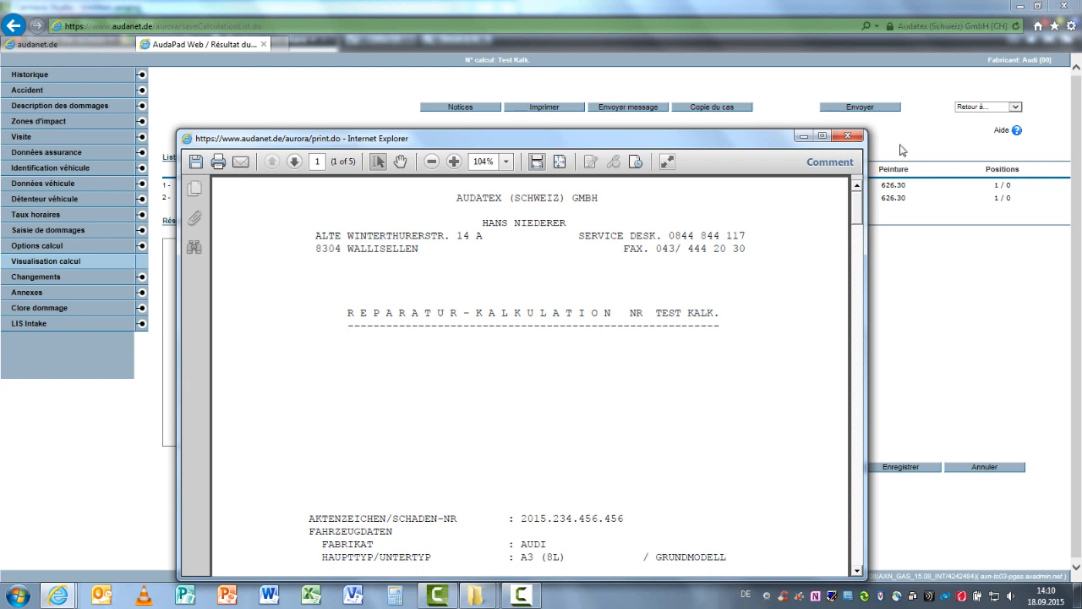
pyautogui.click(848, 135)
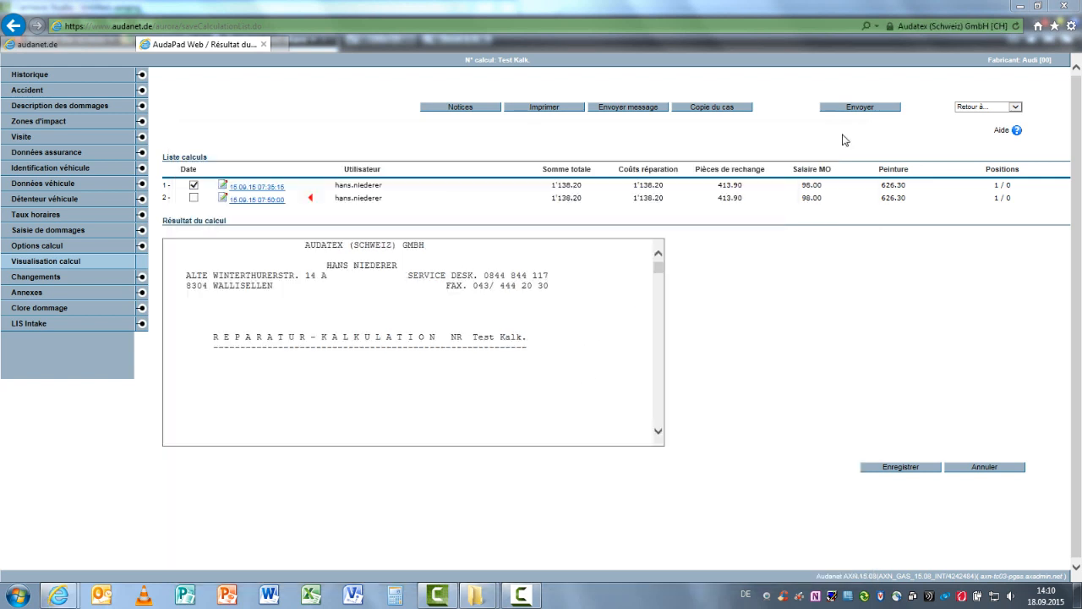
# Return to the case list and generate the Partiel PDF of Test Kalk. directly from its row, then close the document
pyautogui.click(1016, 107)
pyautogui.click(990, 128)
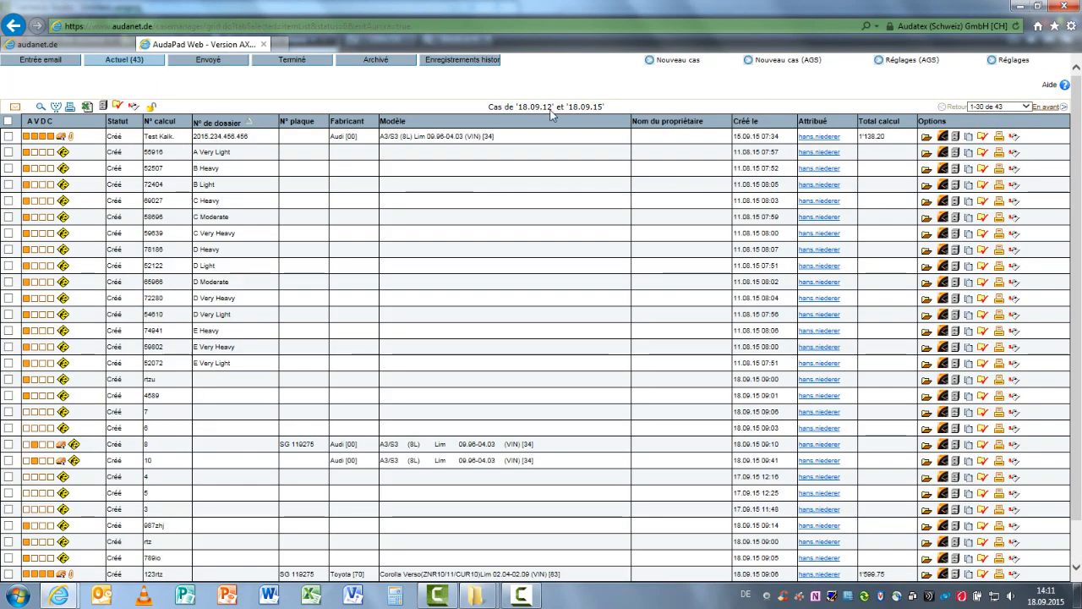
pyautogui.click(1000, 137)
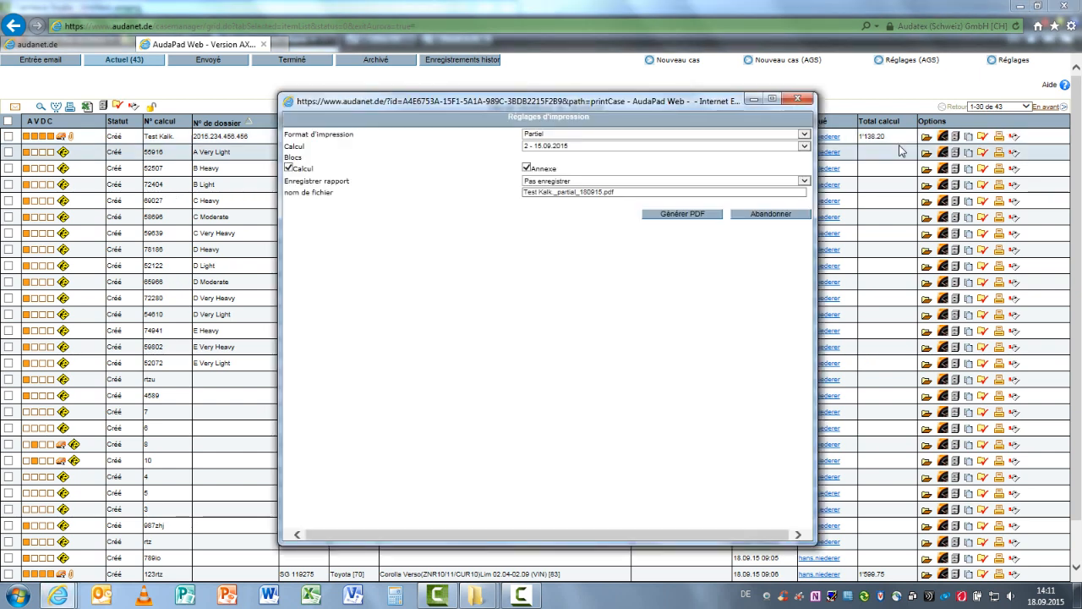
pyautogui.click(687, 137)
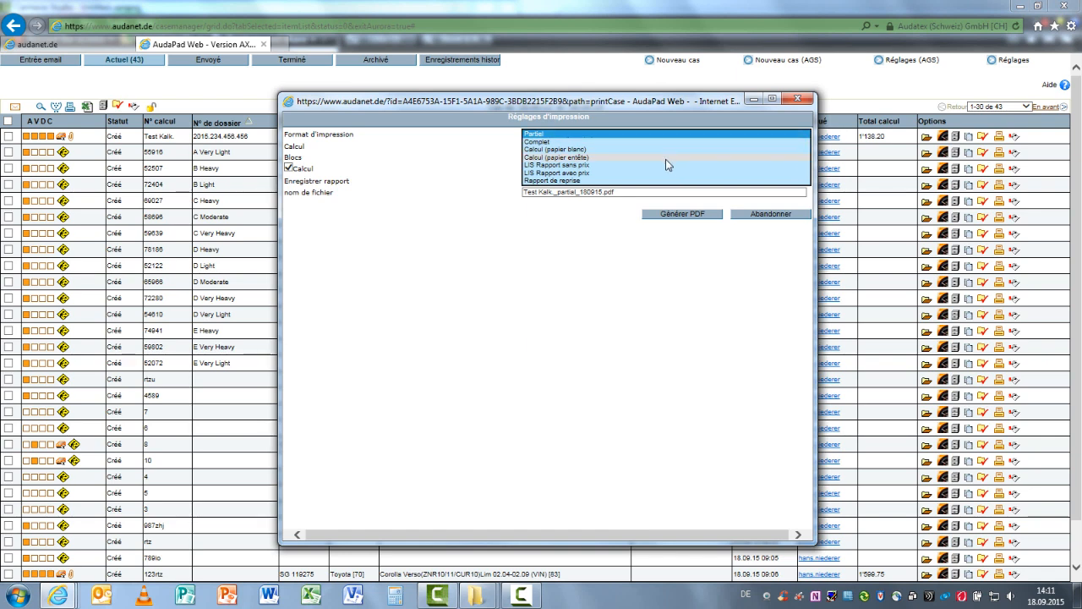
pyautogui.click(688, 216)
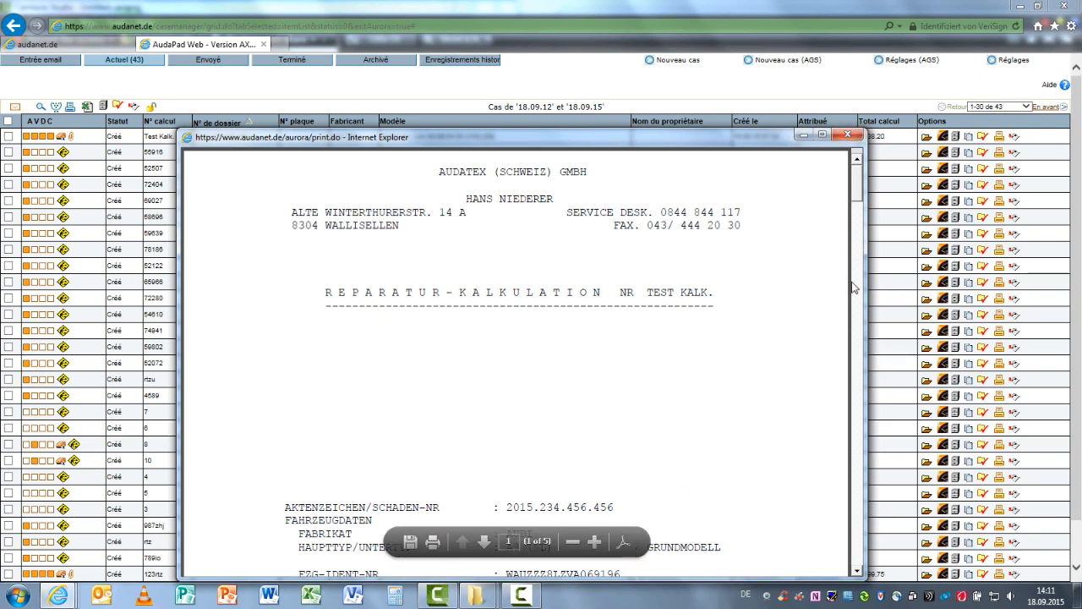
pyautogui.click(848, 135)
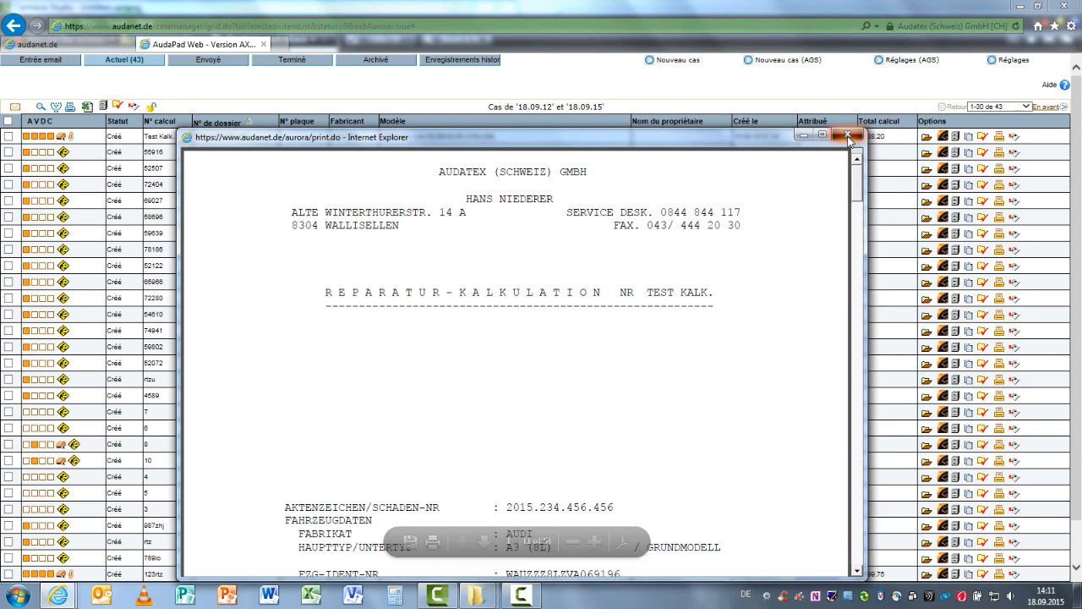
# In Audatex Claims, create a Partial BRE PDF of the Toyota claim from Annexes and view it through to the annotated photo
pyautogui.click(123, 47)
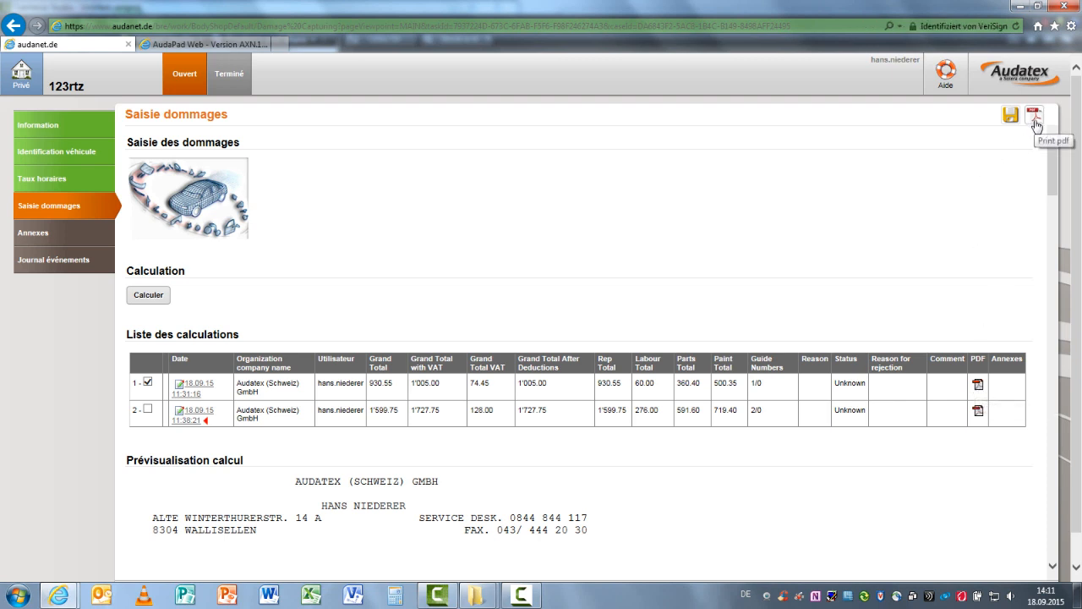
pyautogui.click(45, 237)
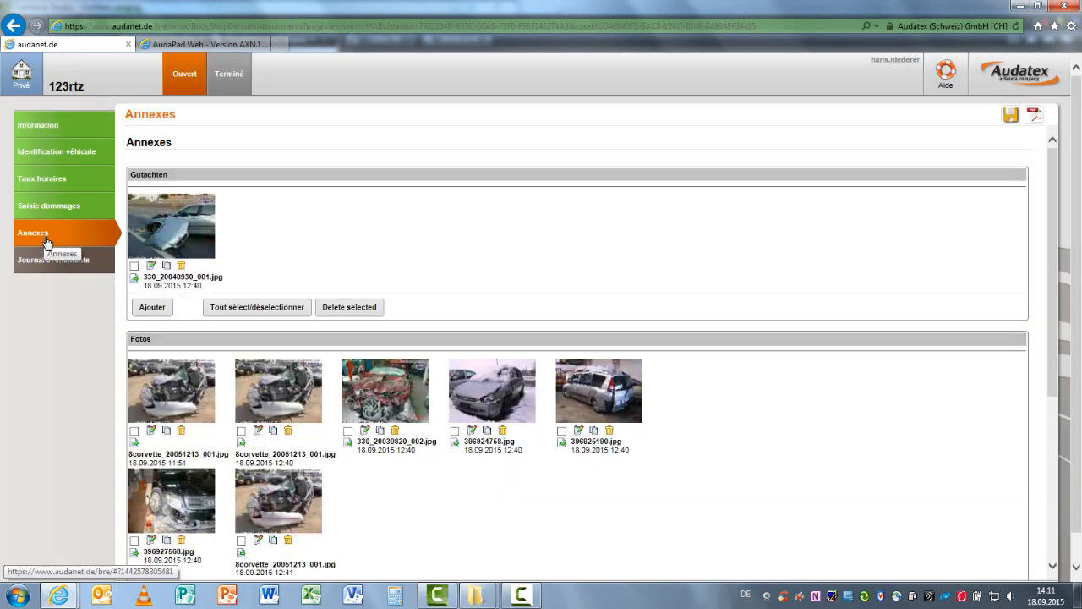
pyautogui.click(1036, 123)
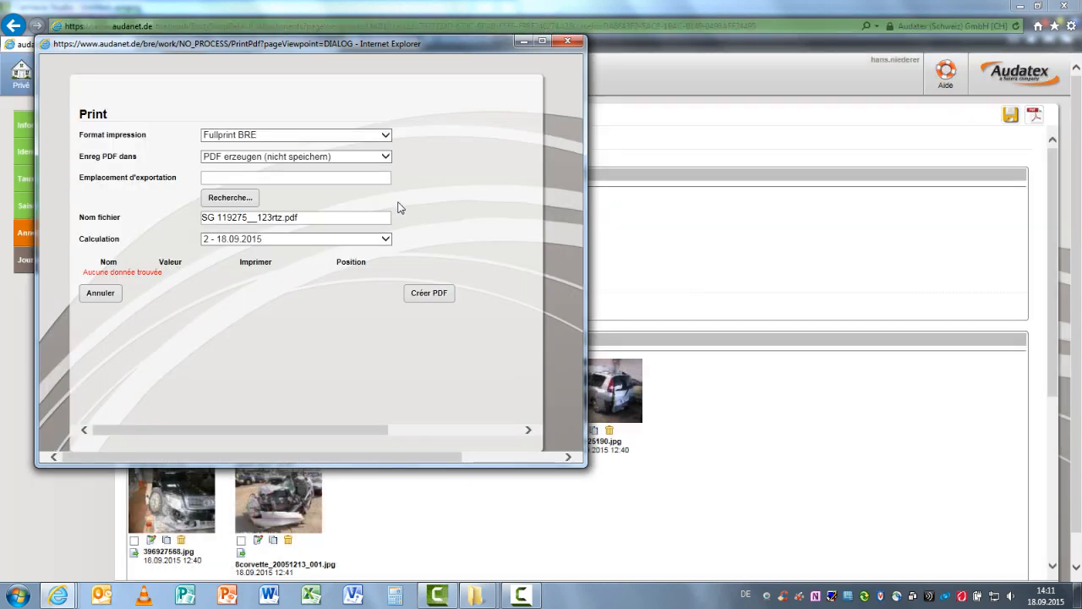
pyautogui.click(385, 137)
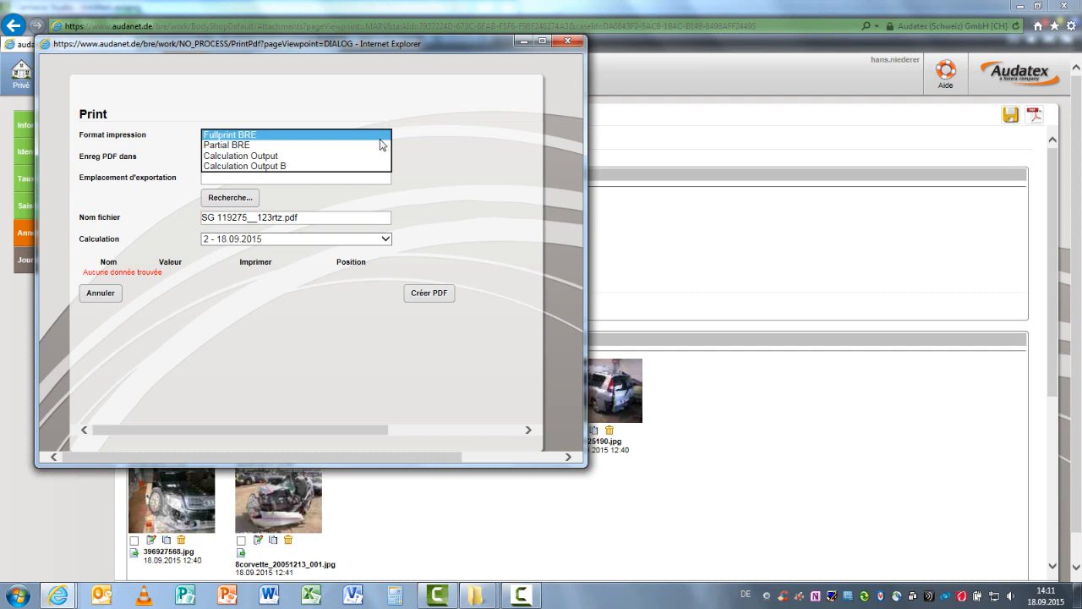
pyautogui.click(321, 147)
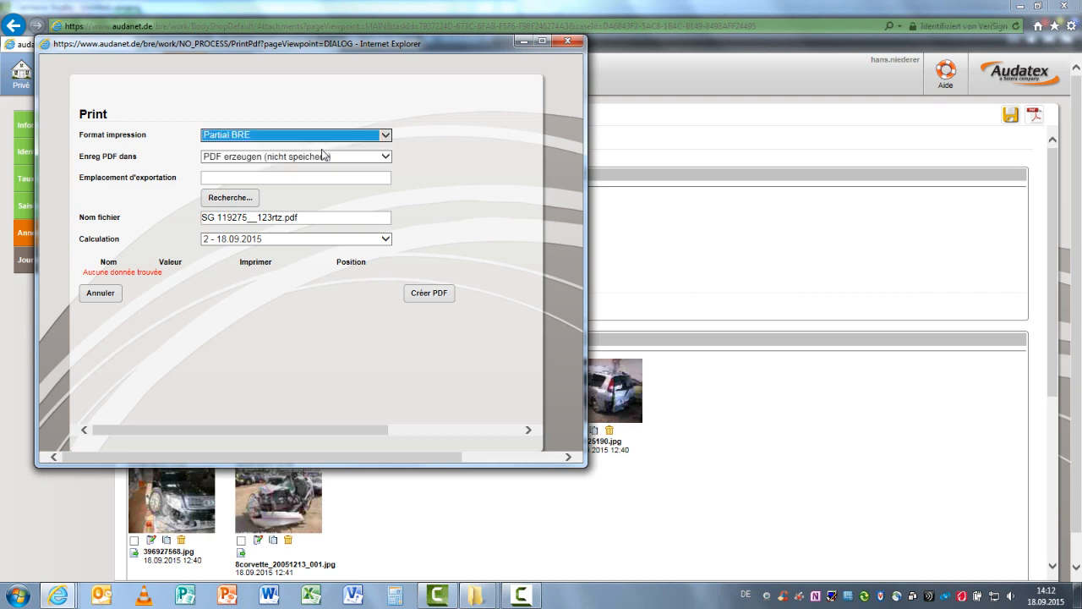
pyautogui.click(433, 295)
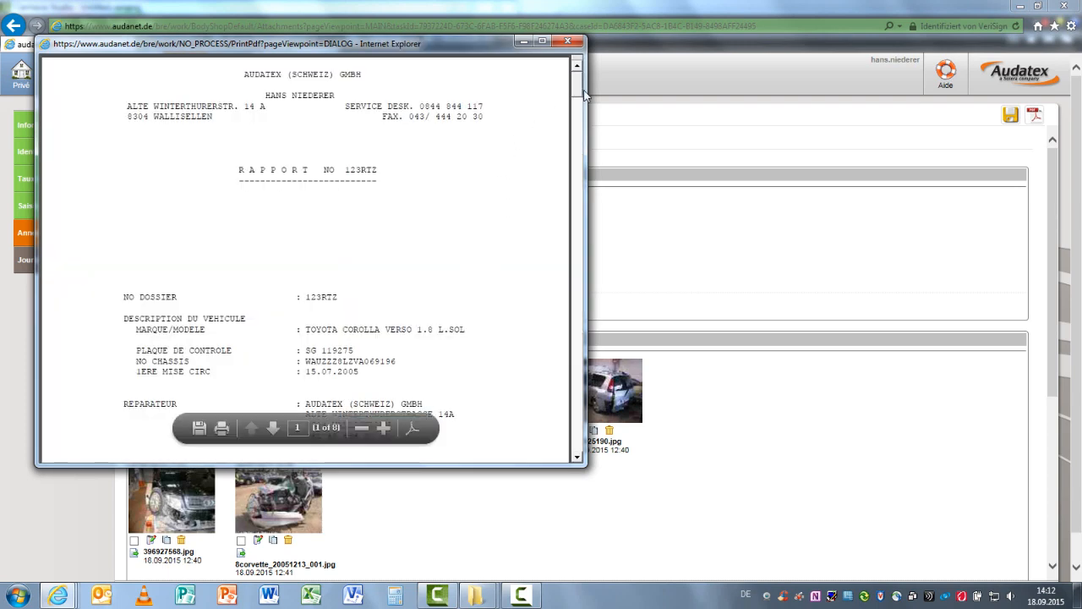
pyautogui.moveTo(579, 88); pyautogui.dragTo(569, 436)
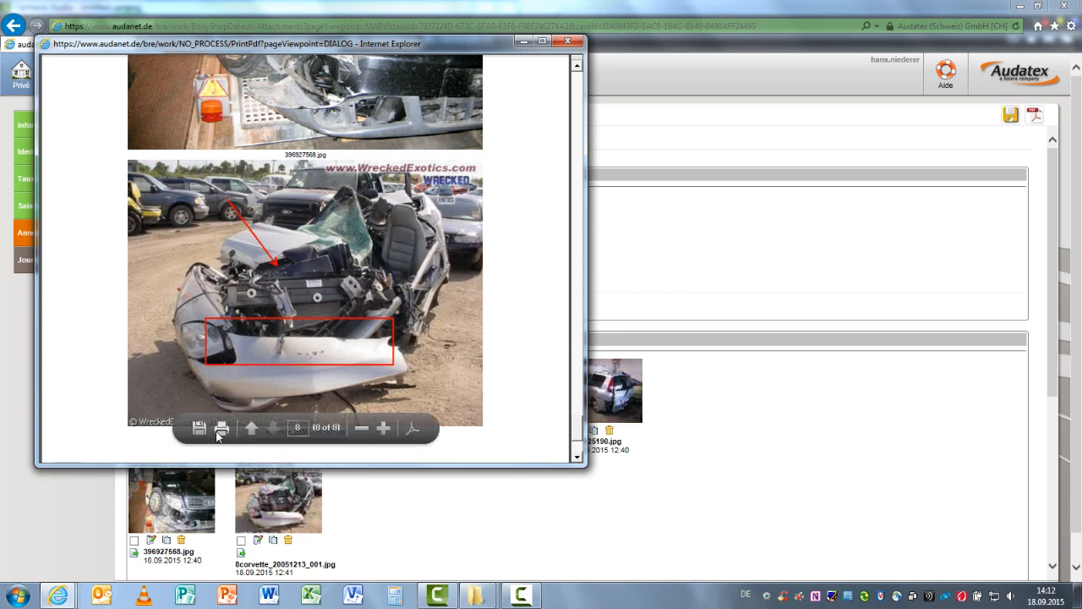
pyautogui.click(411, 434)
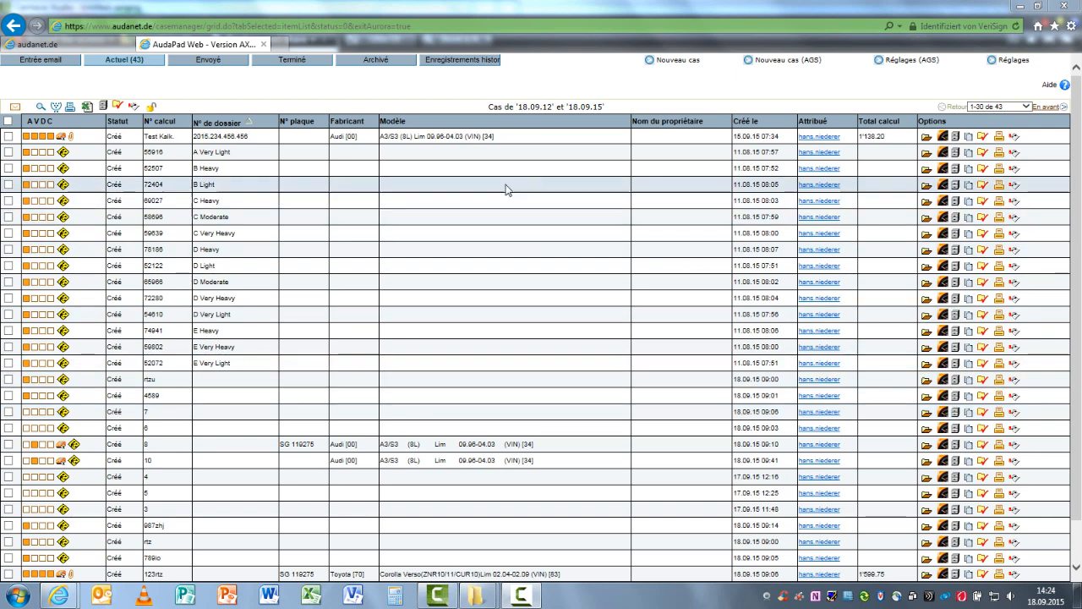
# Open the Historique of Test Kalk. in AudaPad Web and the Toyota claim's Journal événements in Audatex Claims
pyautogui.click(256, 139)
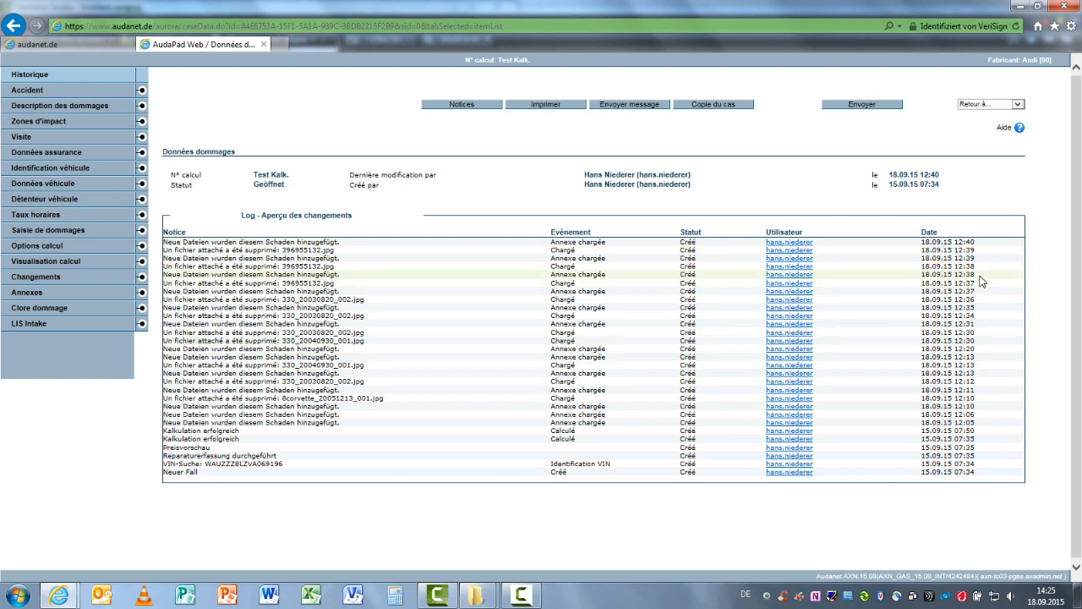
pyautogui.click(79, 44)
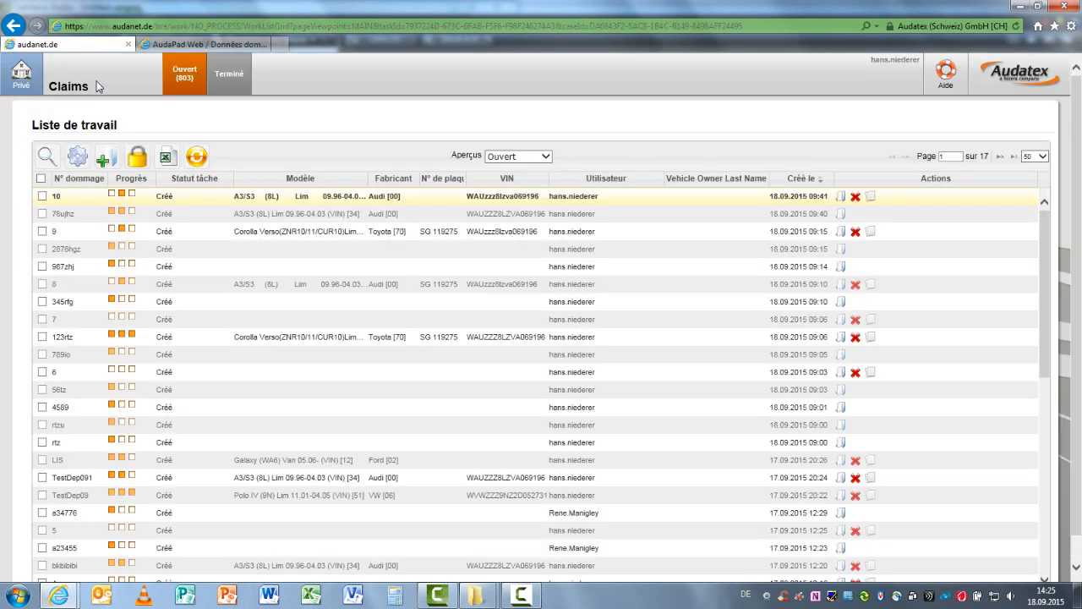
pyautogui.click(114, 335)
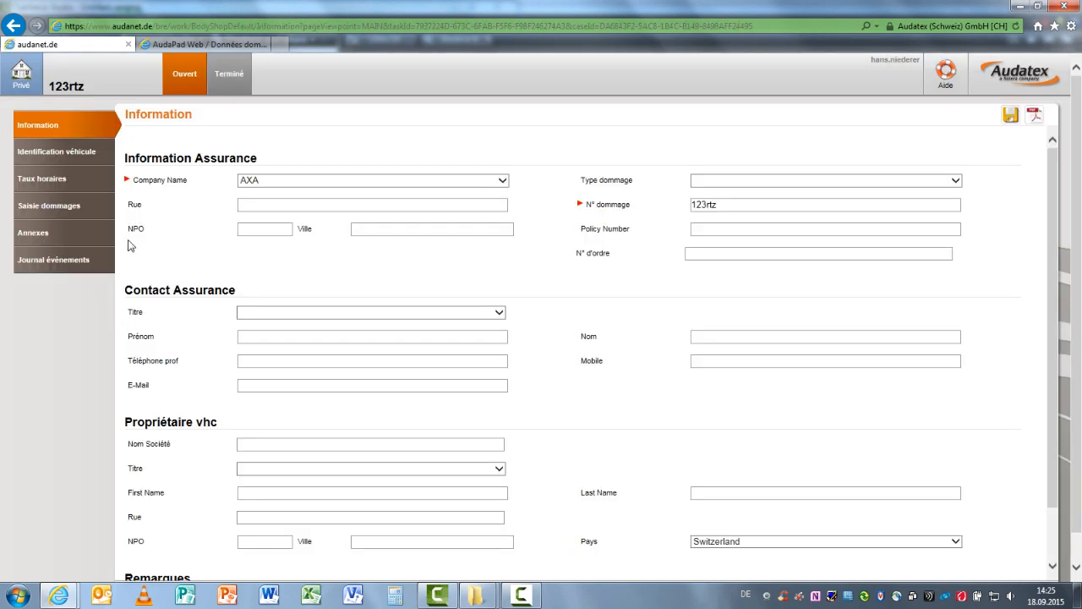
pyautogui.click(58, 269)
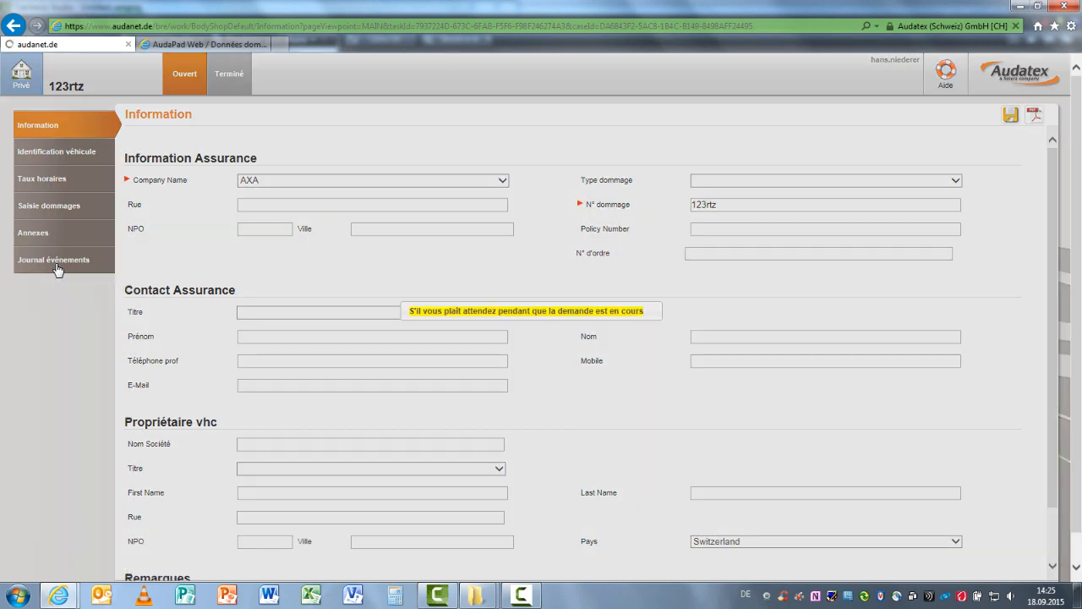